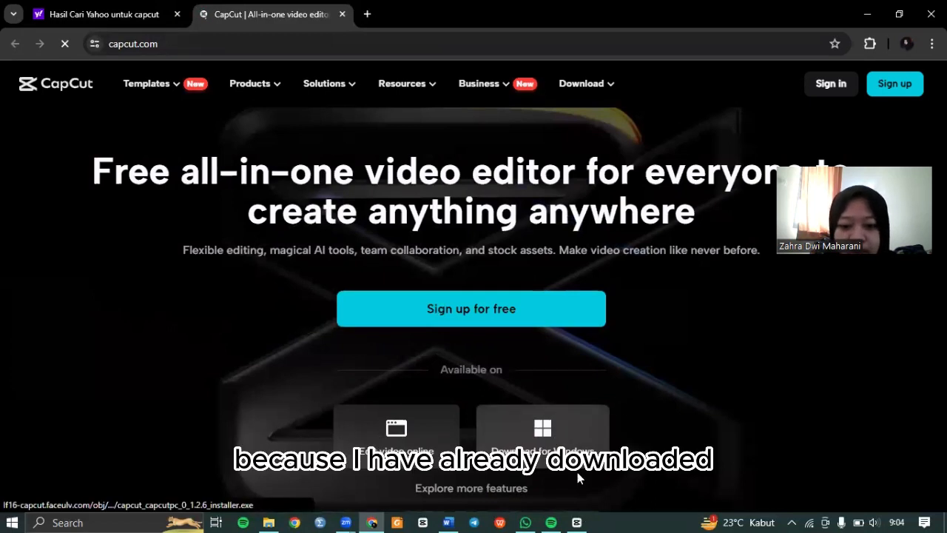
- In CapCut, import the first Snow Queen video from the Downloads folder and place it at the start of the timeline
mouse_move(576, 522)
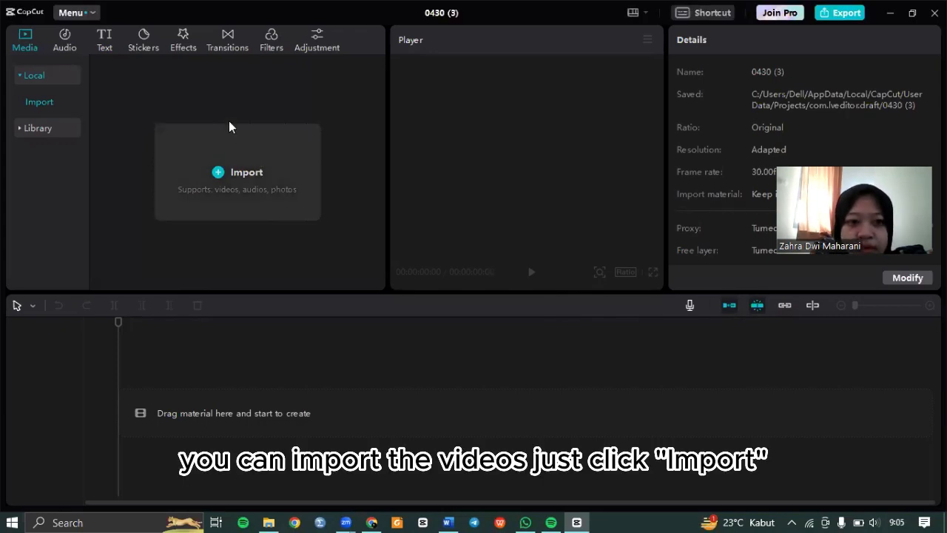
click(218, 172)
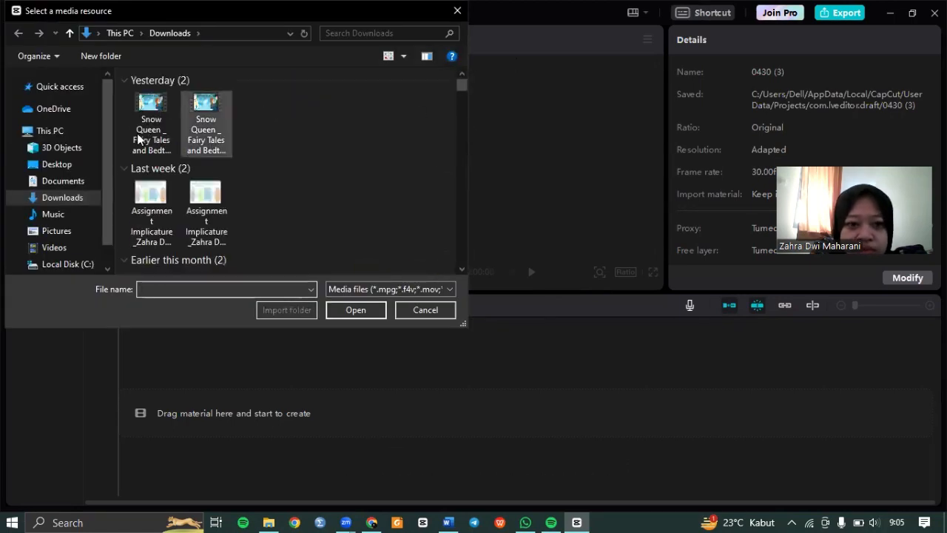
double_click(152, 127)
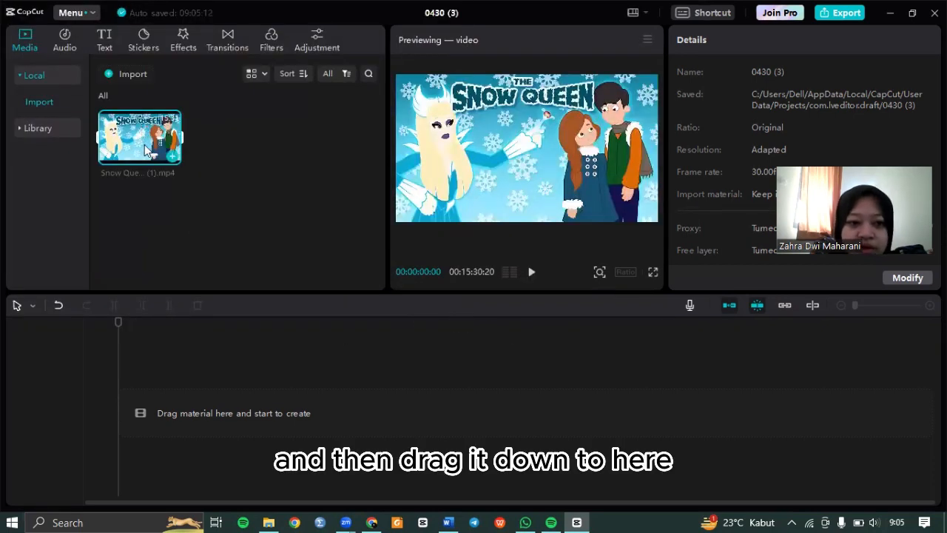
drag(145, 150, 124, 415)
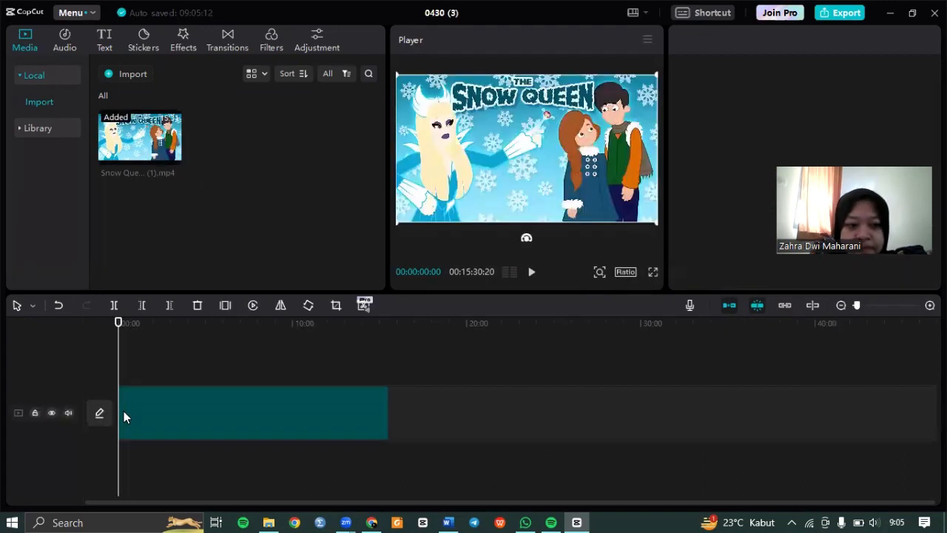
click(124, 417)
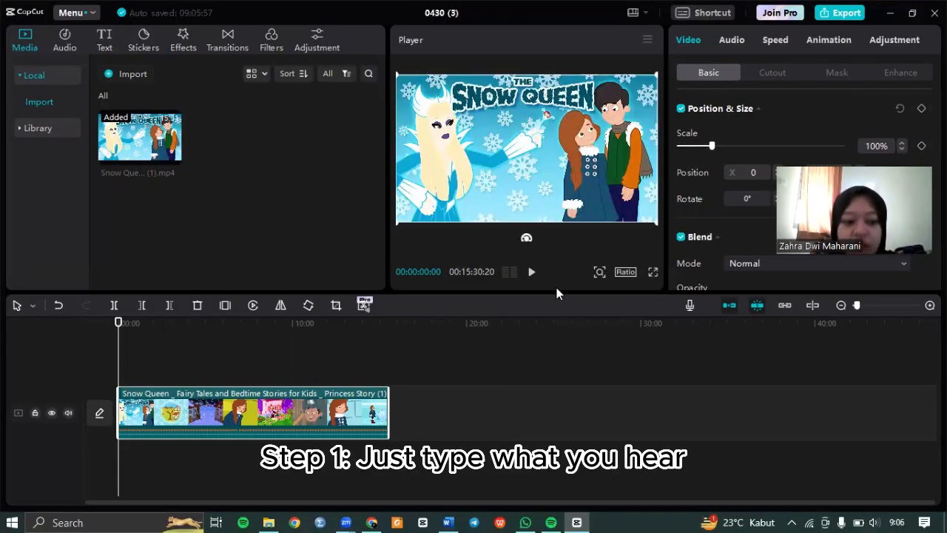
- Play the video up to about 00:00:18:24 and add a default text clip to the timeline there
click(531, 275)
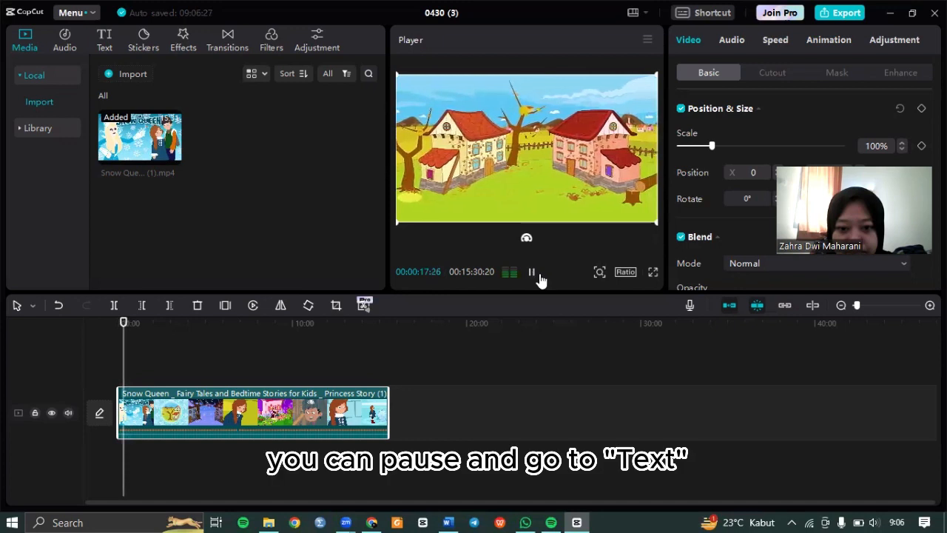
click(532, 273)
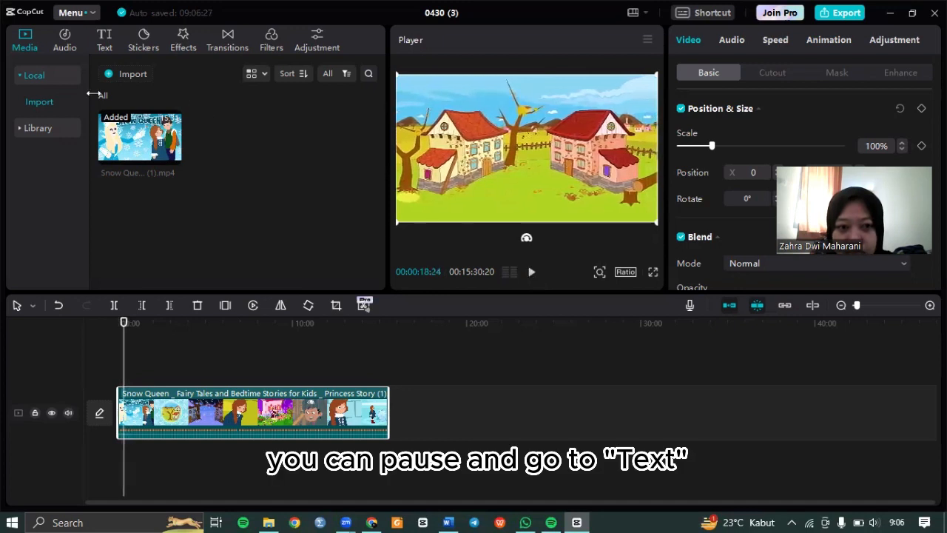
click(107, 42)
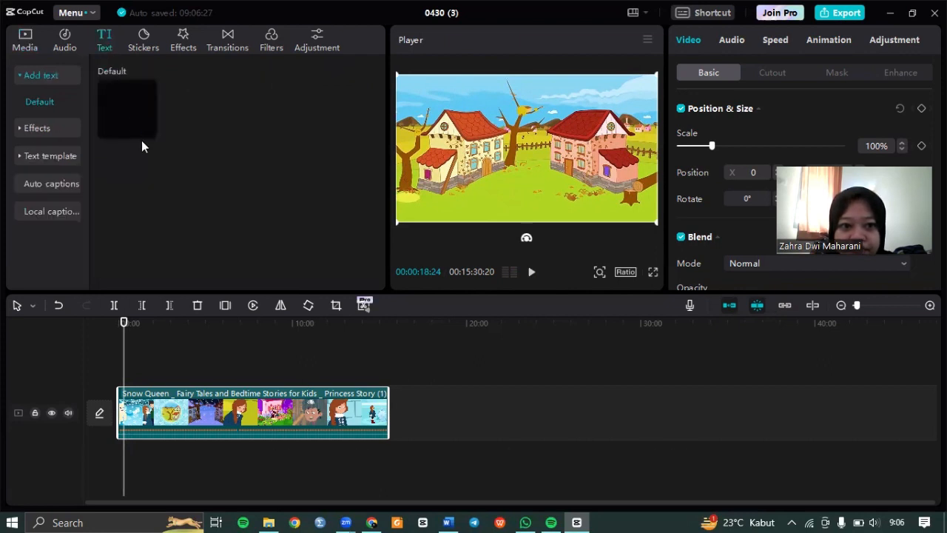
mouse_move(146, 131)
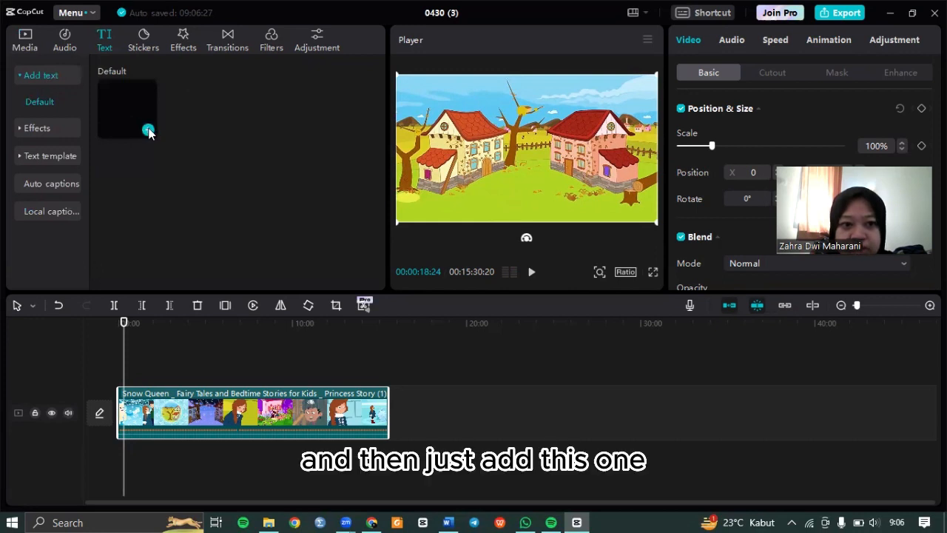
click(148, 130)
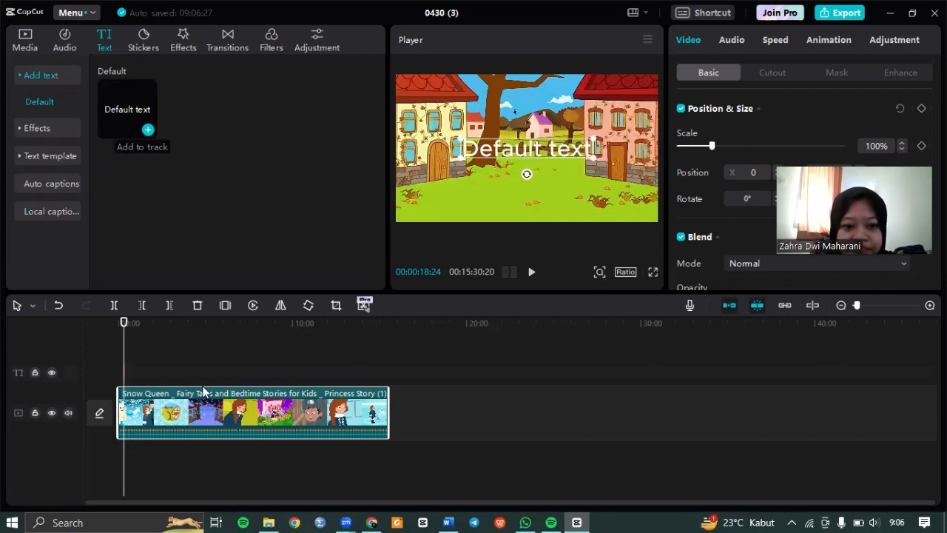
click(212, 349)
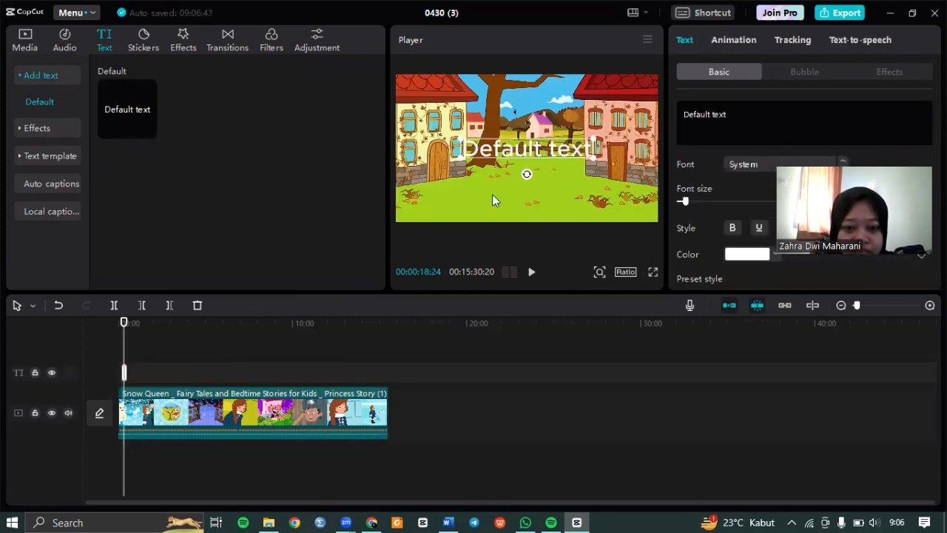
- Listen to the narration up to about 00:00:23:18 and replace the caption text with "Pada suatu ketika, di negeri yang sangat jauh"
click(531, 273)
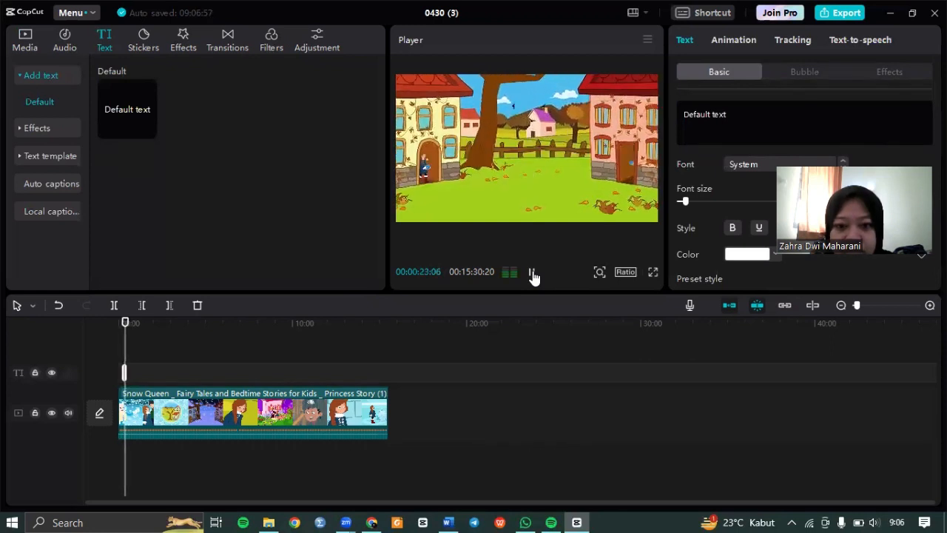
click(532, 273)
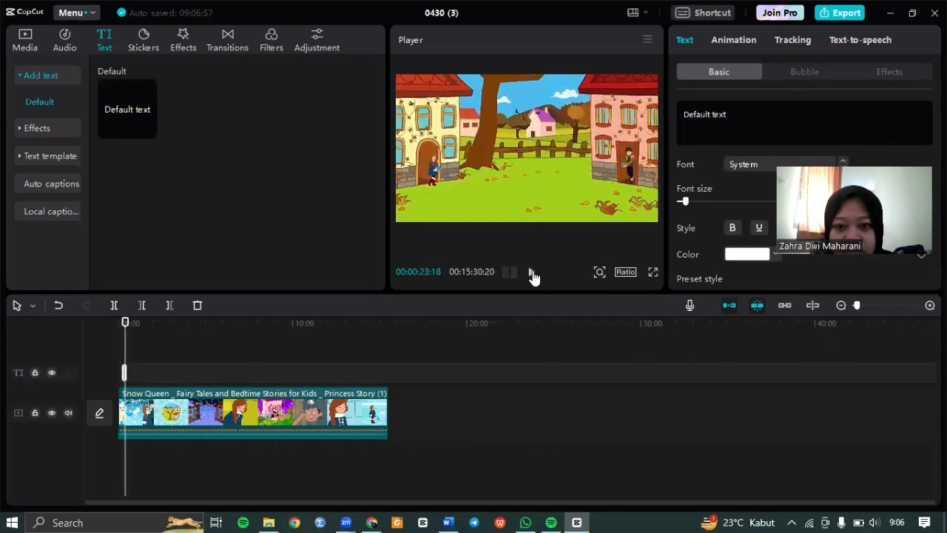
triple_click(703, 114)
key(BackSpace)
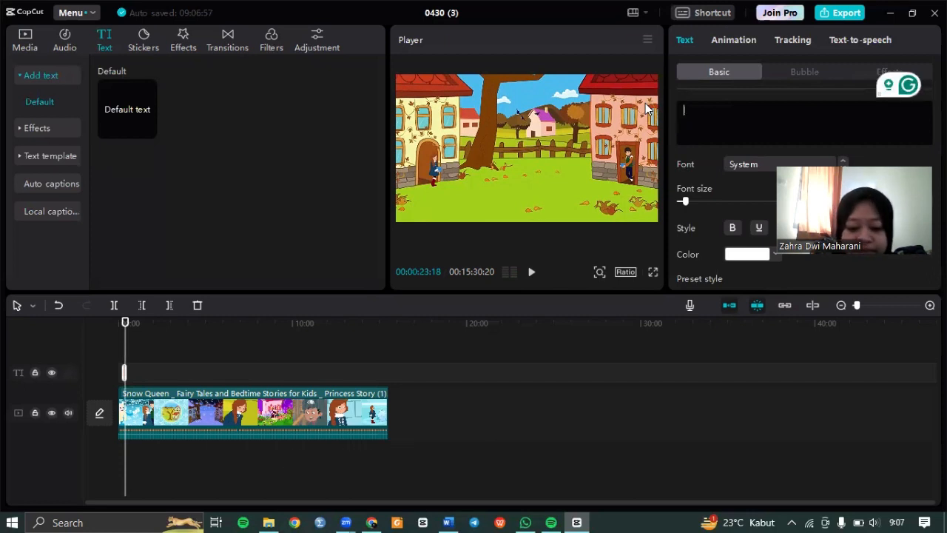
text(Pa)
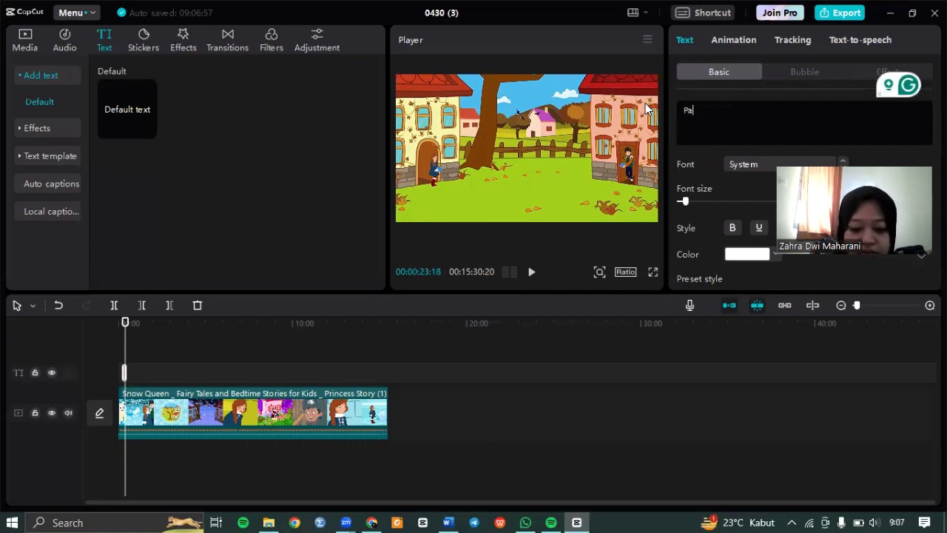
text(da suatu)
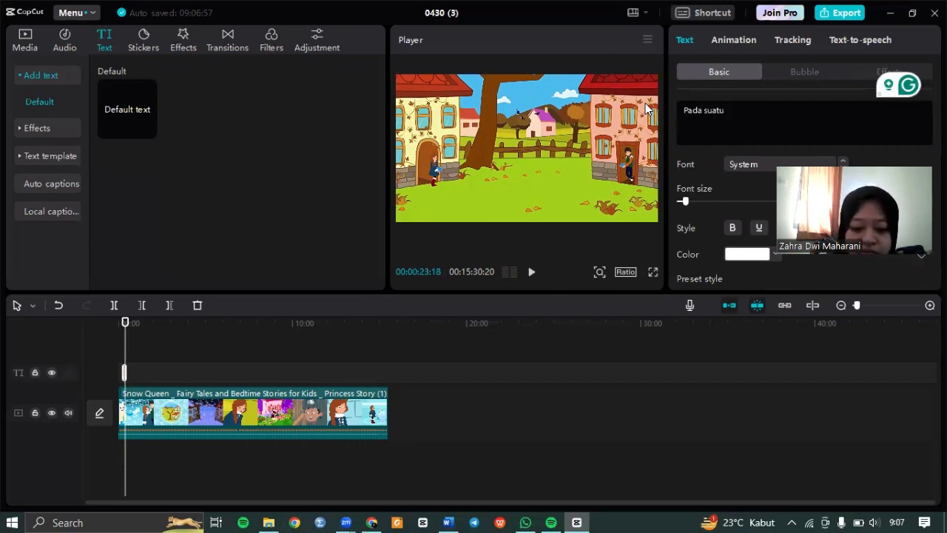
text( ketika, d)
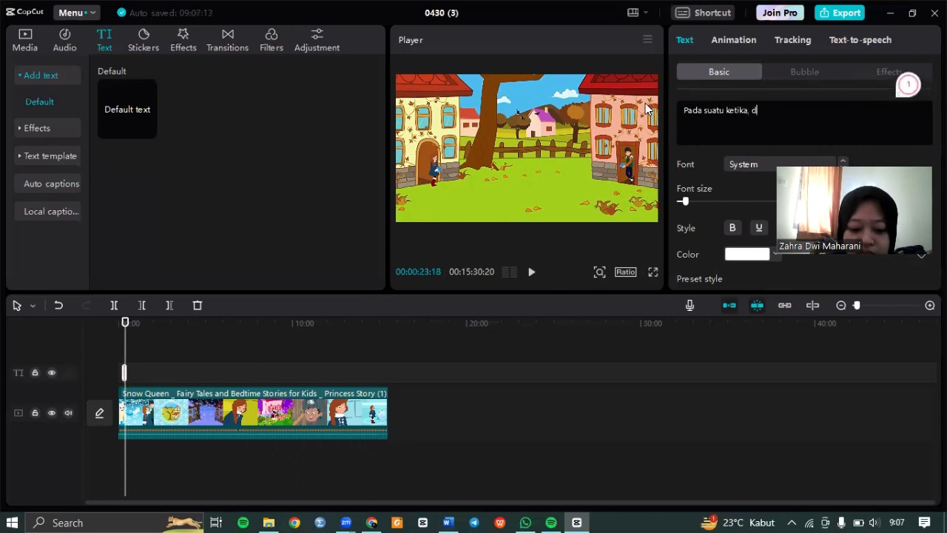
text(i negeri)
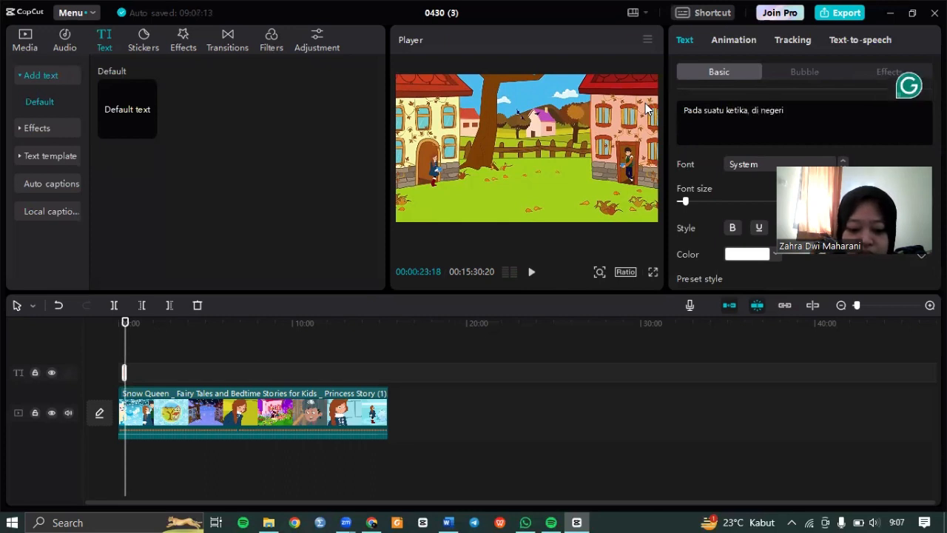
text( yang sangat jauh)
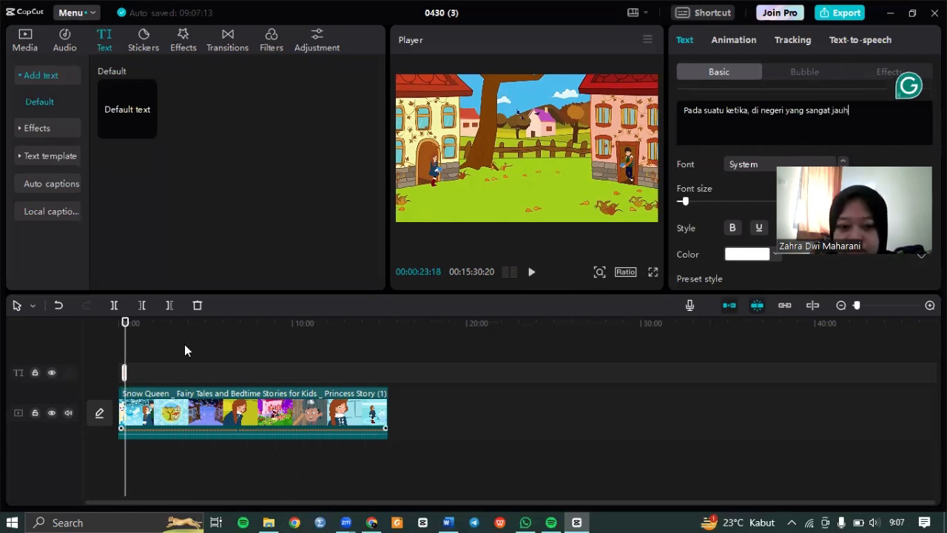
- Continue playback to about 00:00:25:05 and add a second default text clip at the playhead
click(531, 273)
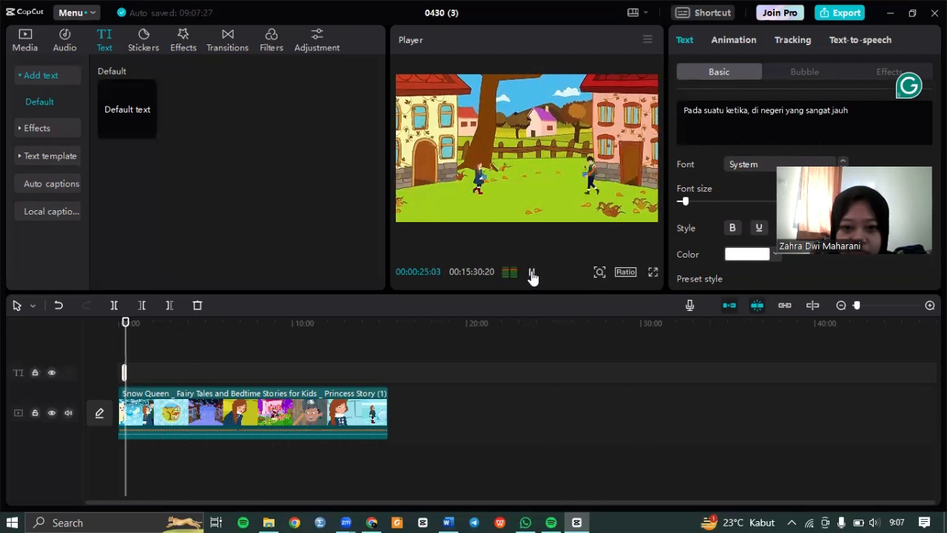
click(532, 273)
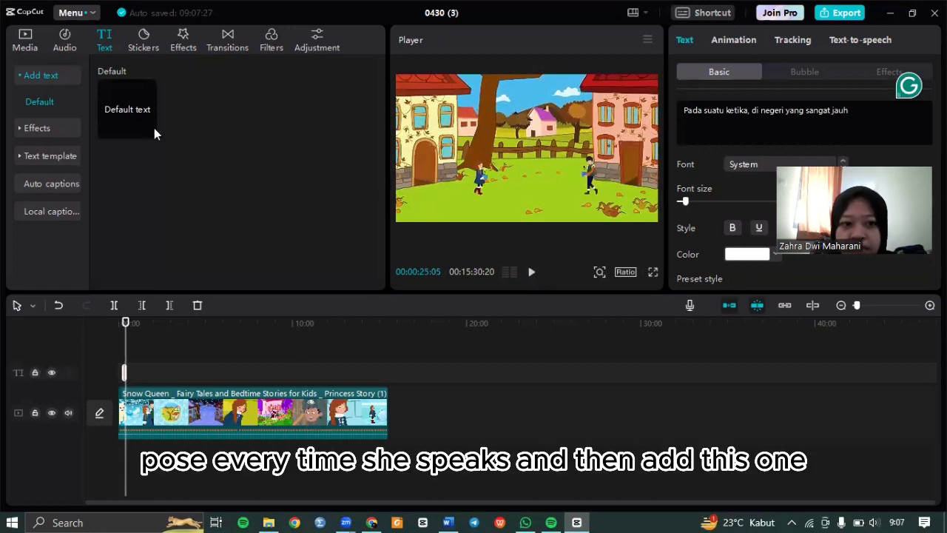
mouse_move(149, 131)
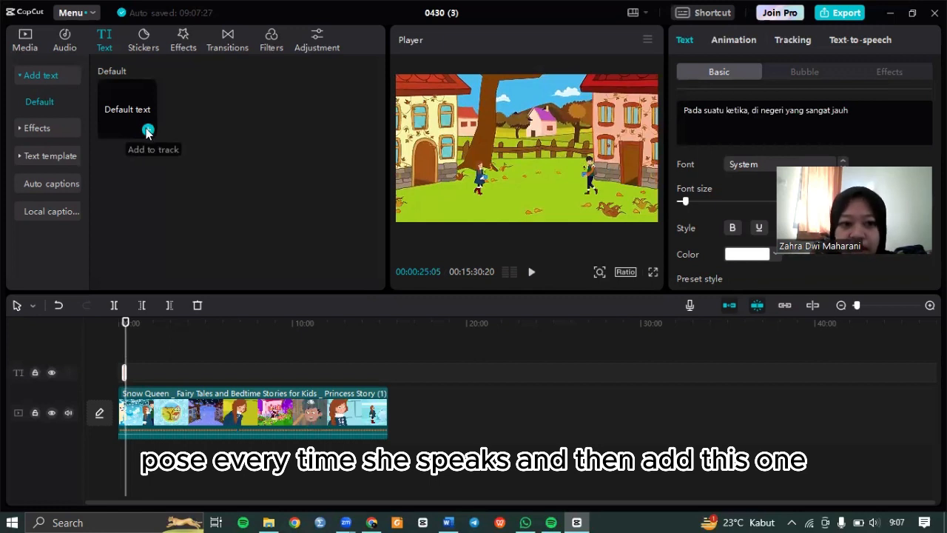
click(148, 131)
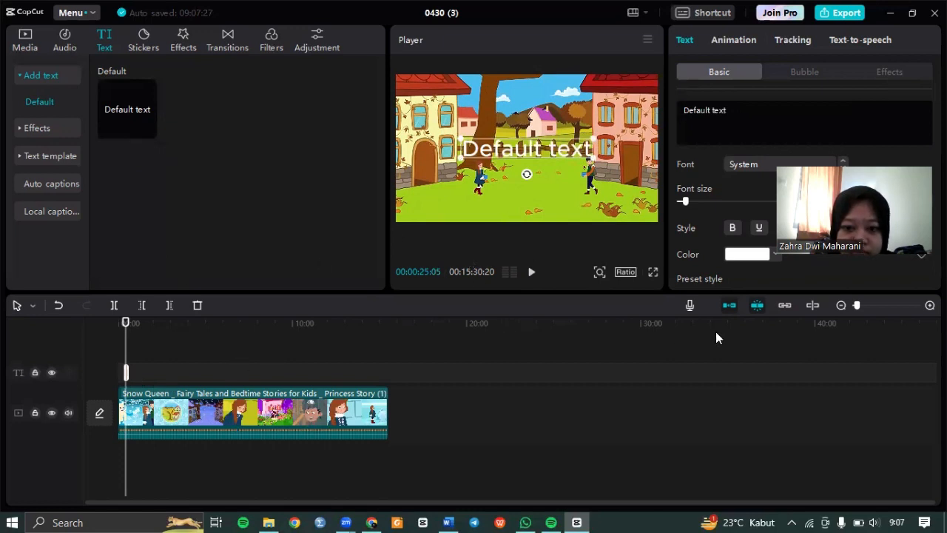
- Enlarge the timeline scale and play the narration under the second caption up to about 00:00:27:23
drag(857, 305, 875, 304)
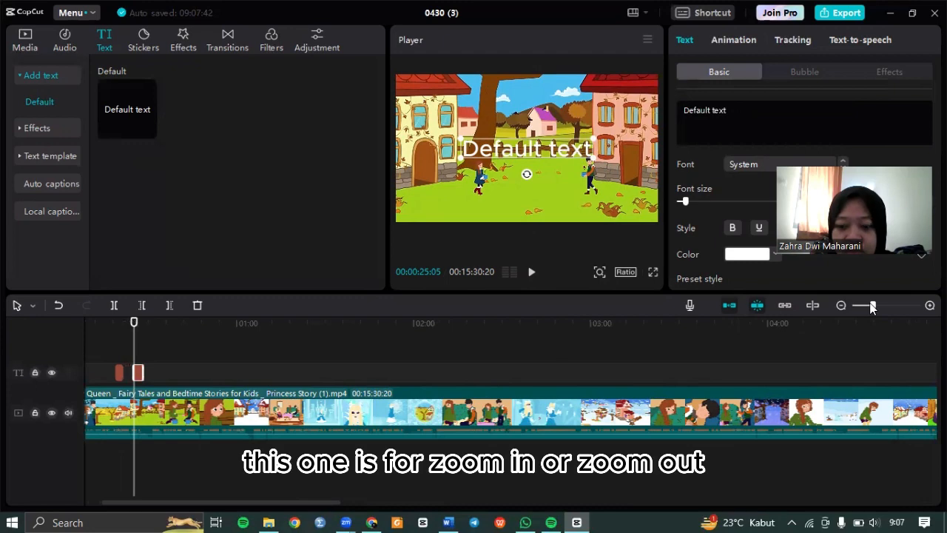
mouse_move(873, 305)
mouse_down()
mouse_move(861, 304)
mouse_move(875, 308)
mouse_up()
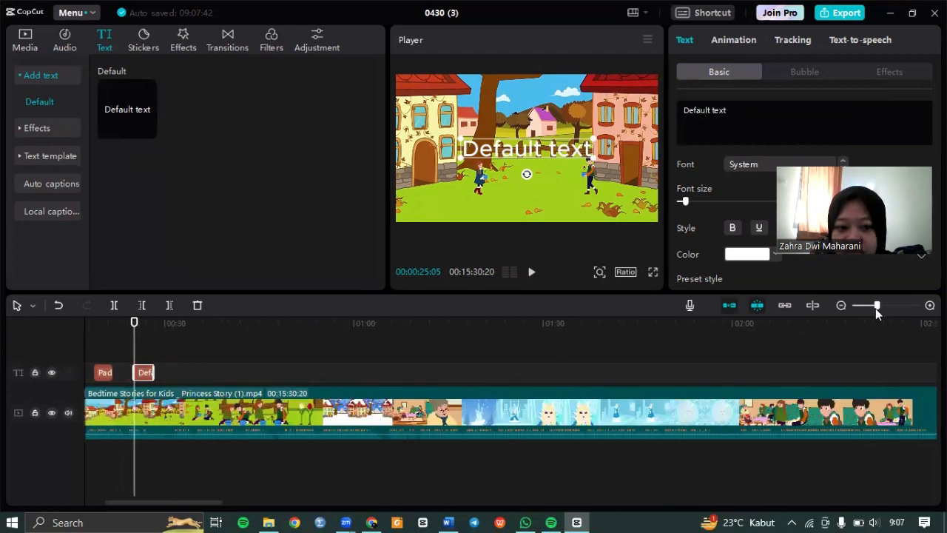
click(532, 273)
click(532, 274)
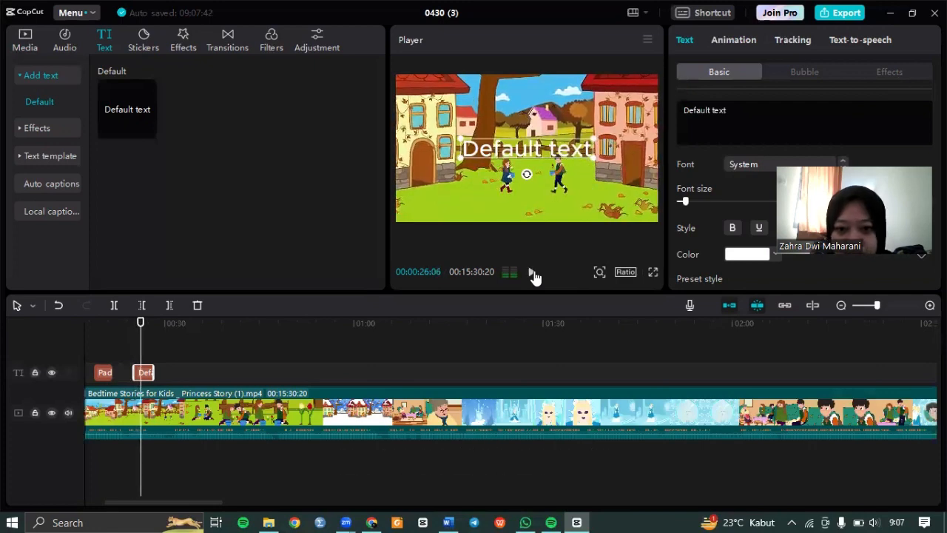
drag(131, 349, 271, 360)
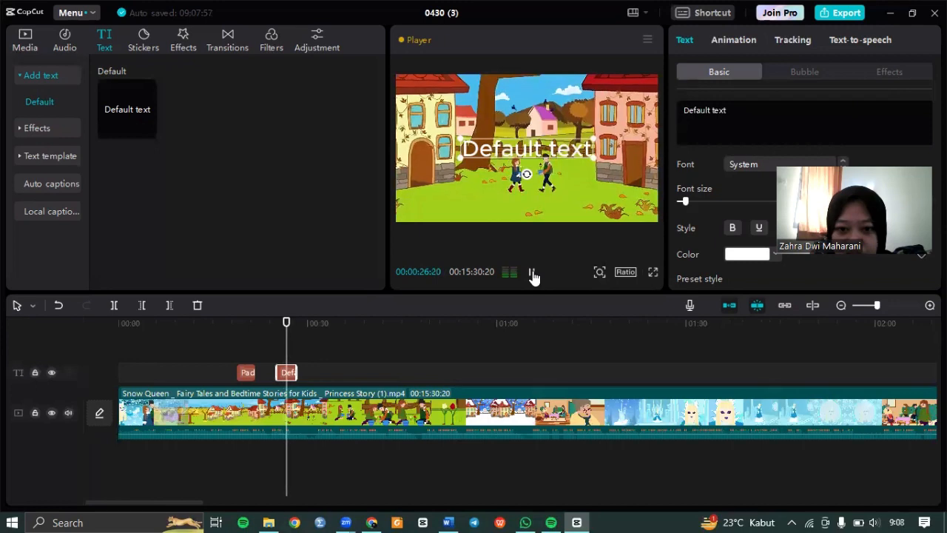
click(533, 274)
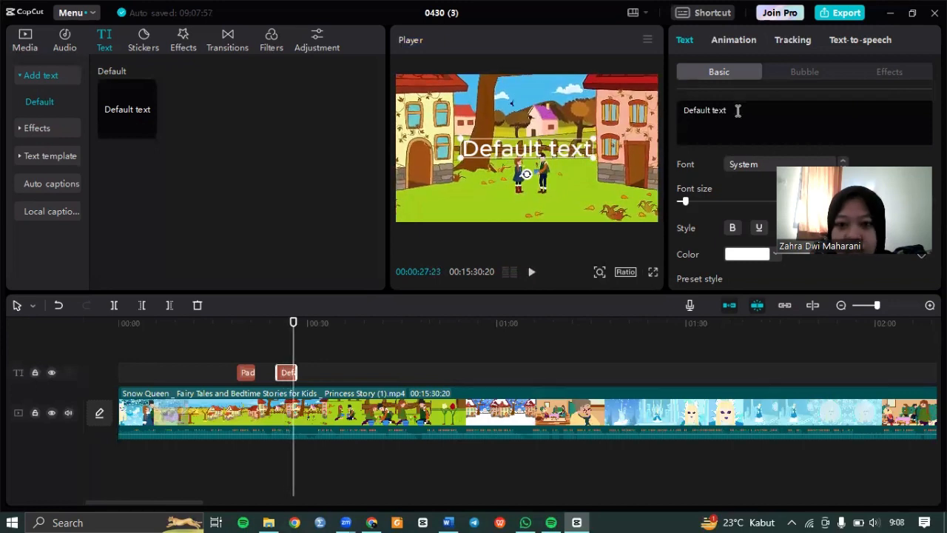
- Replace the second caption's default text with "hiduplah dua orang sahabat yang bertetangga"
click(737, 109)
drag(738, 112, 673, 118)
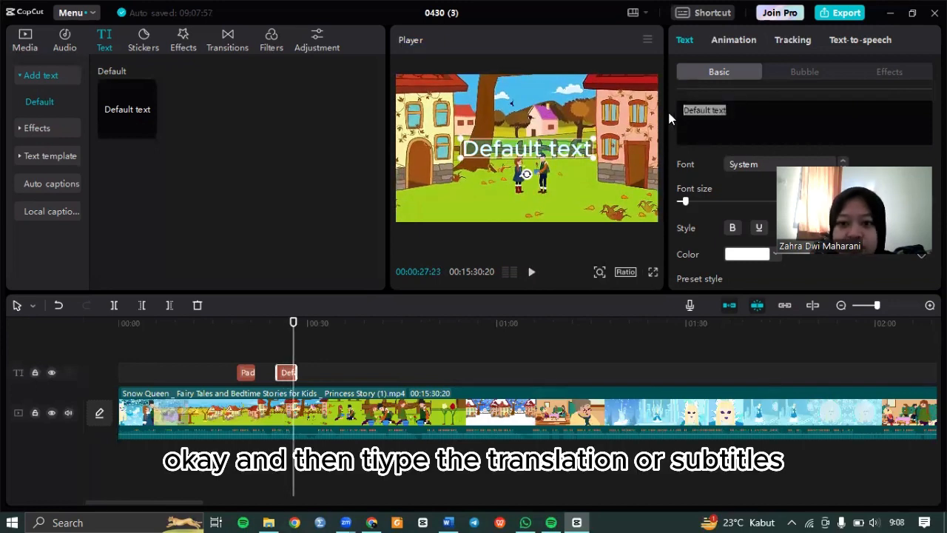
key(BackSpace)
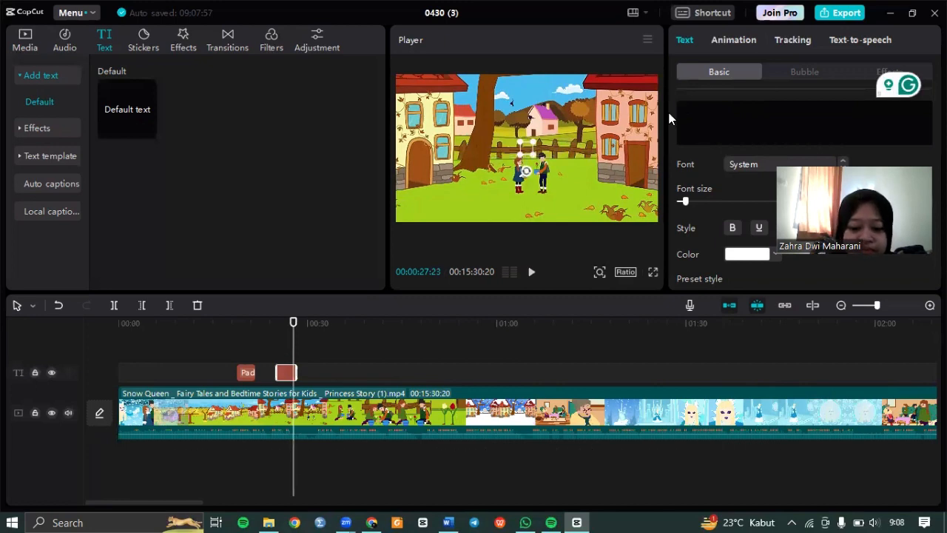
text(hi)
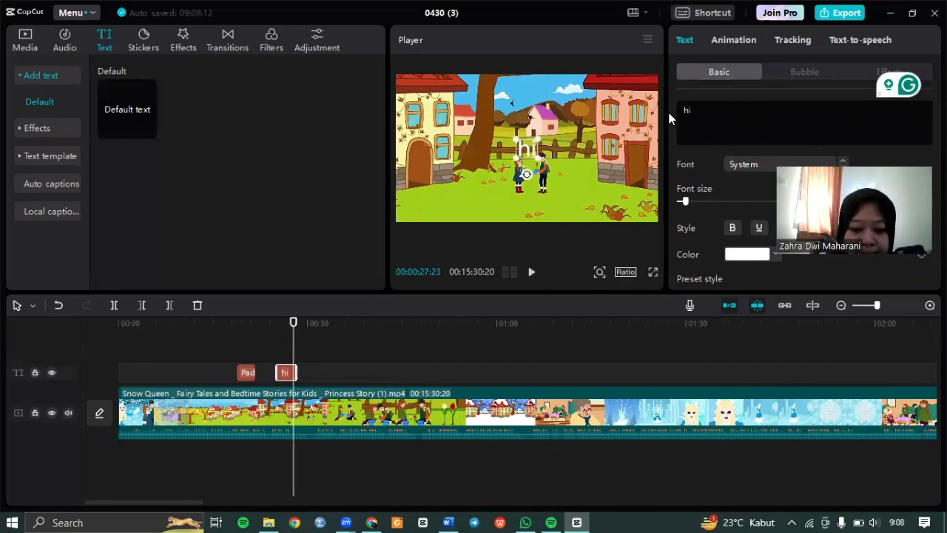
text(duplah )
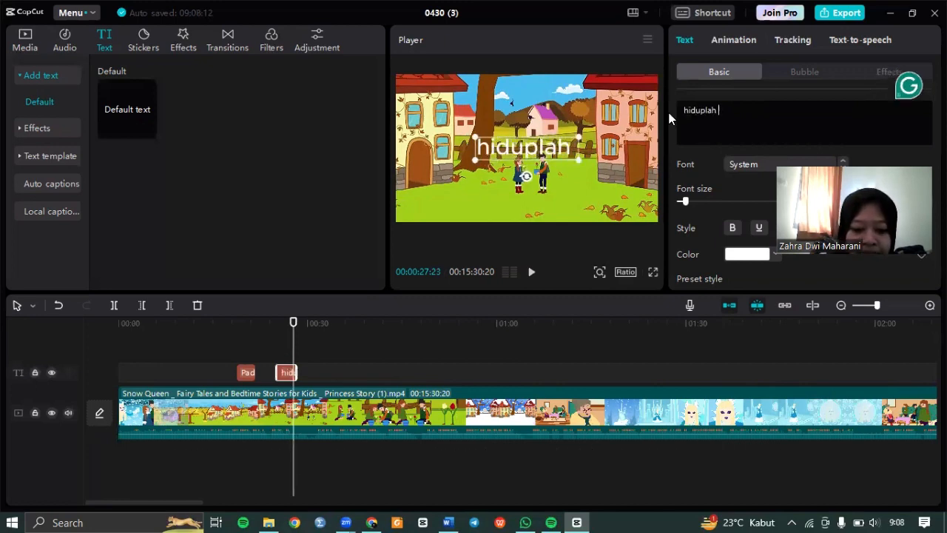
text(dua or)
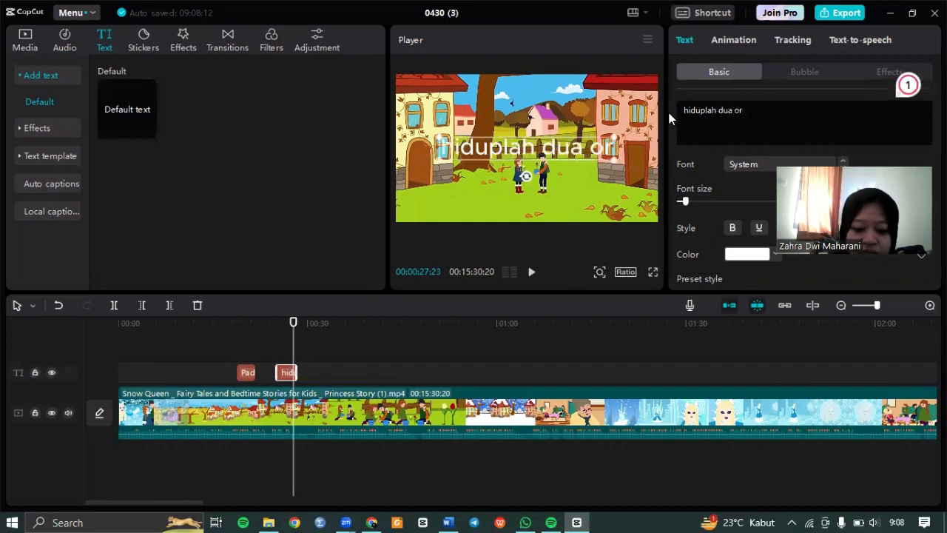
text(ang saha)
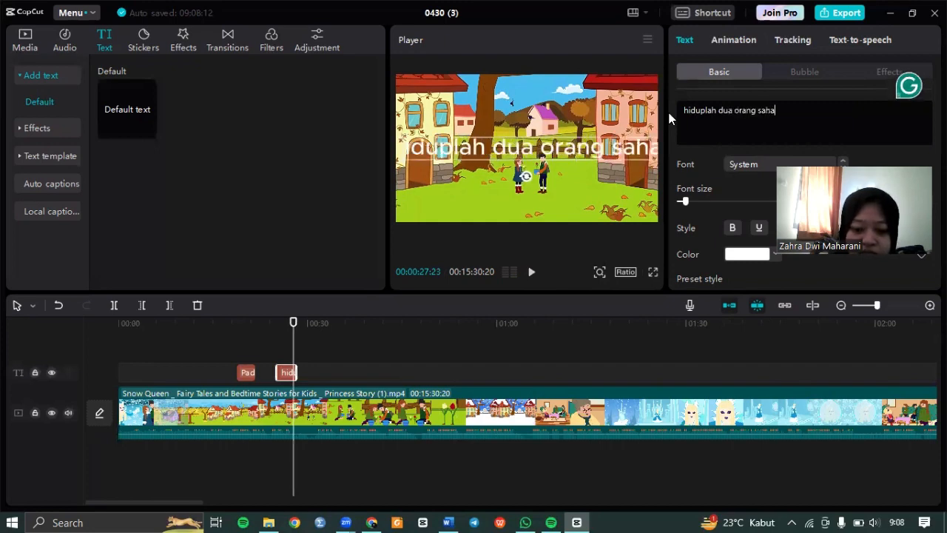
text(bat yang )
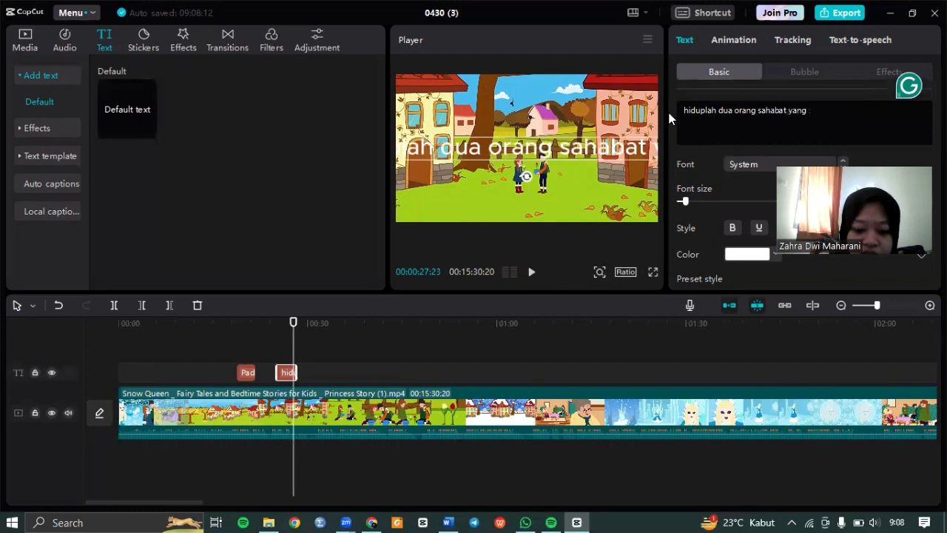
text(bertetangga)
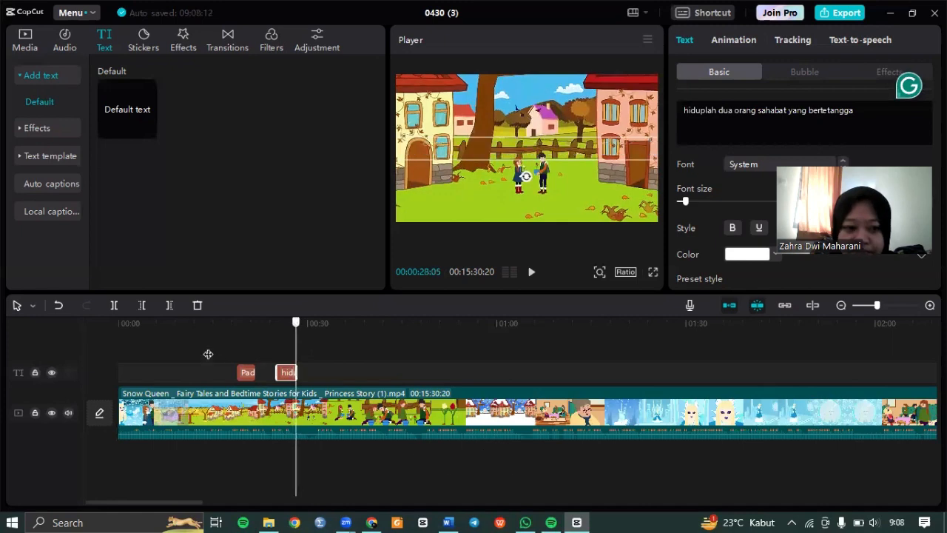
- Set the font size of the first caption, "Pada suatu ketika, di negeri yang sangat jauh", to 5
click(209, 353)
drag(225, 353, 222, 353)
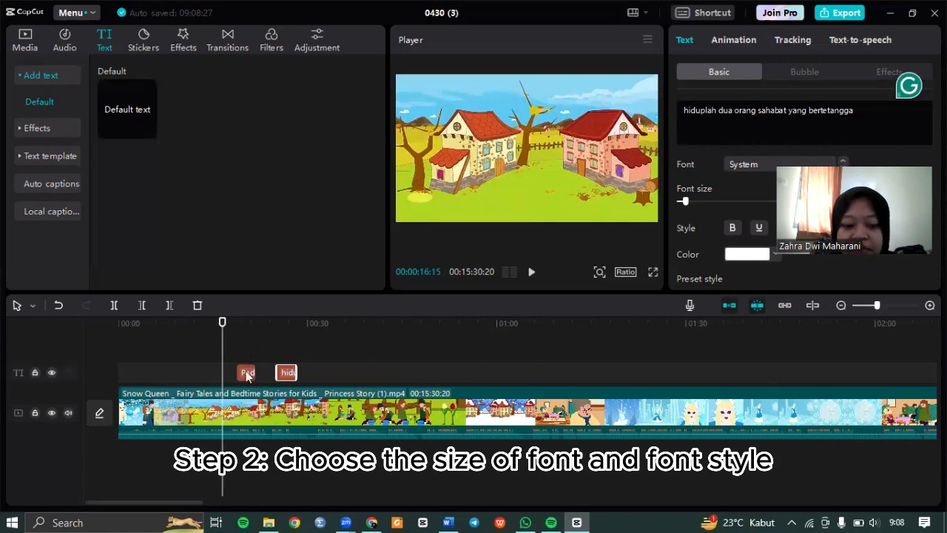
click(247, 372)
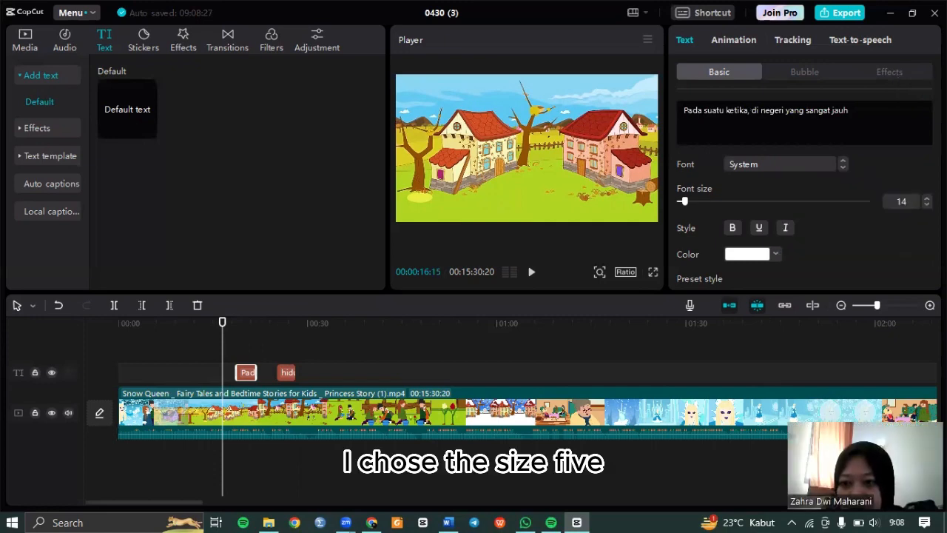
click(927, 205)
click(926, 204)
click(926, 205)
click(926, 205)
click(926, 205)
click(926, 205)
click(926, 205)
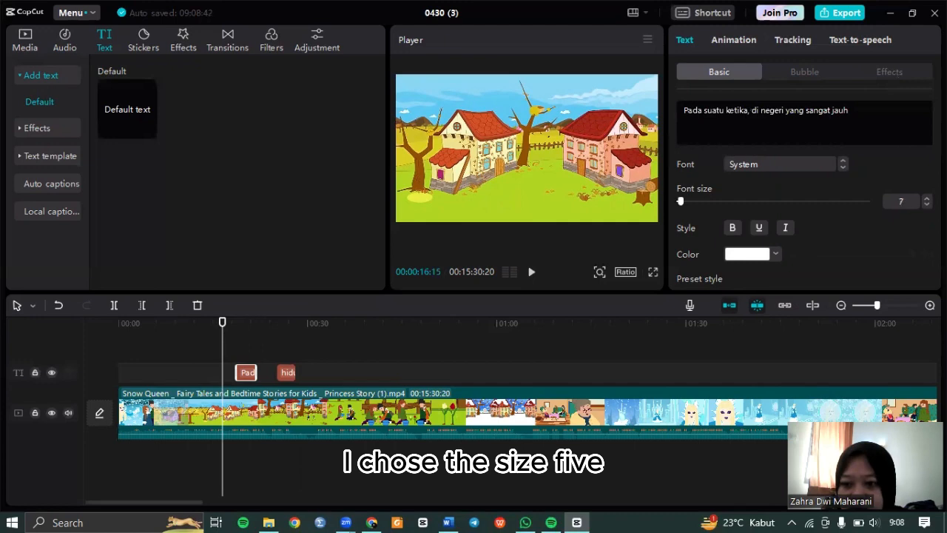
click(926, 205)
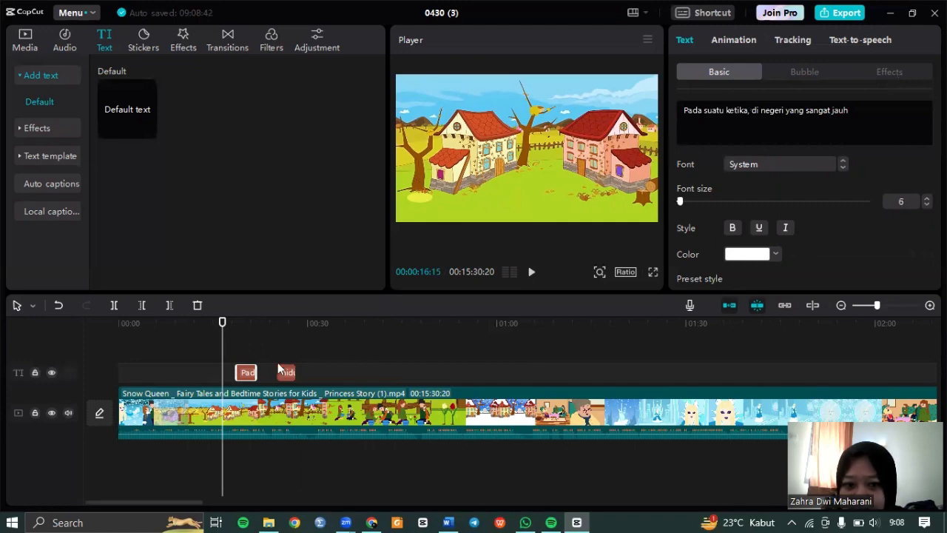
drag(223, 352, 248, 353)
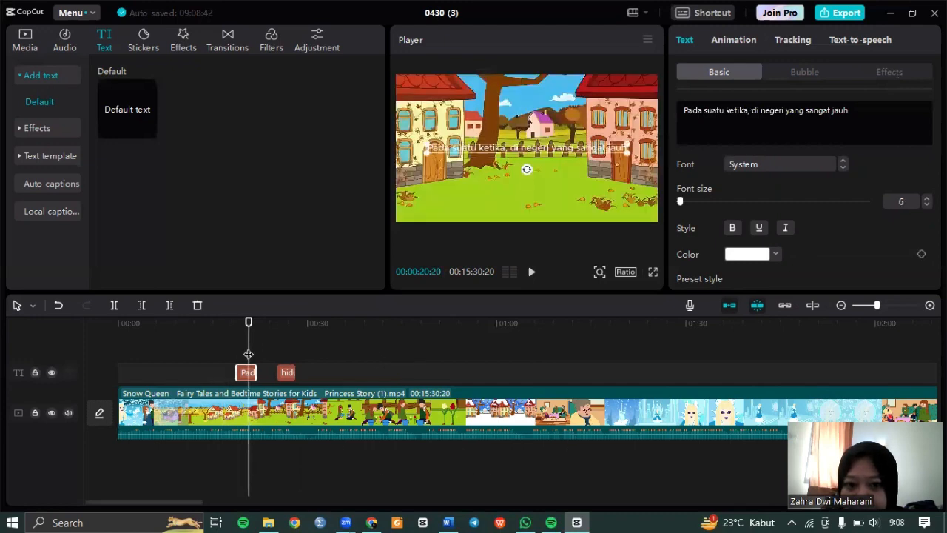
click(926, 205)
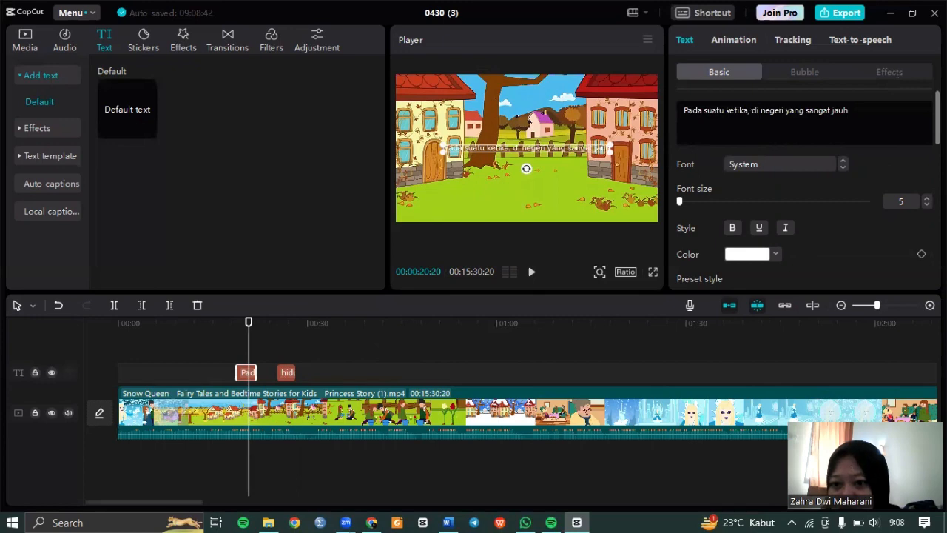
- Apply the black text with white outline preset to the first caption and move it to the bottom centre of the video frame
scroll(805, 185, down, 3)
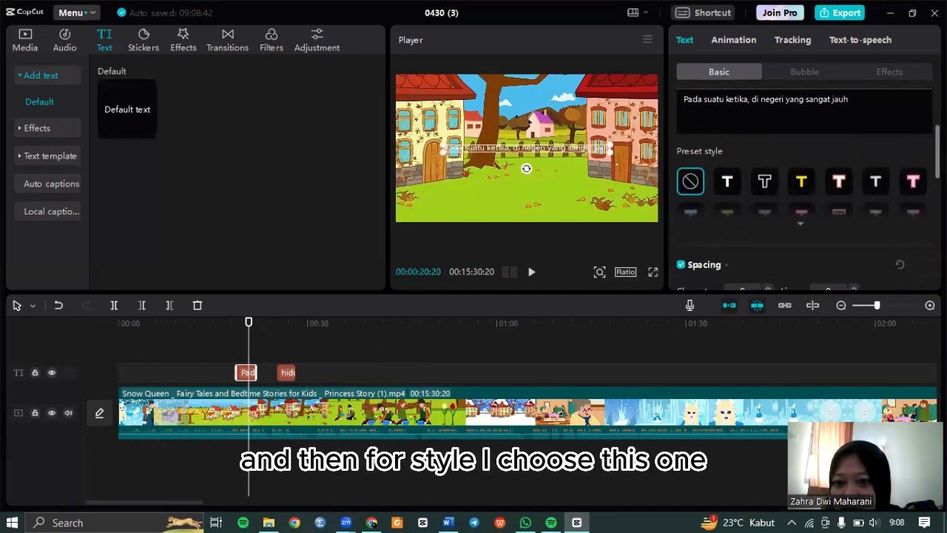
click(766, 186)
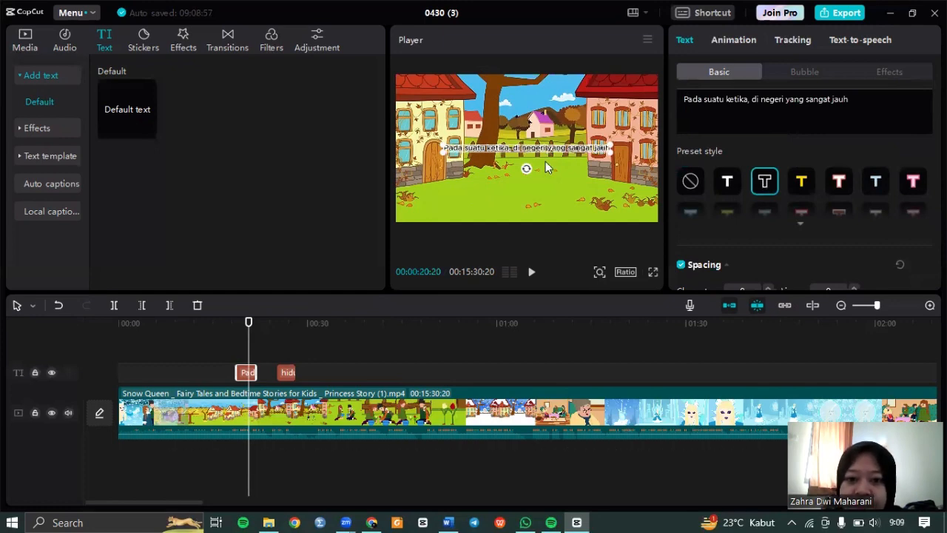
drag(546, 152, 547, 210)
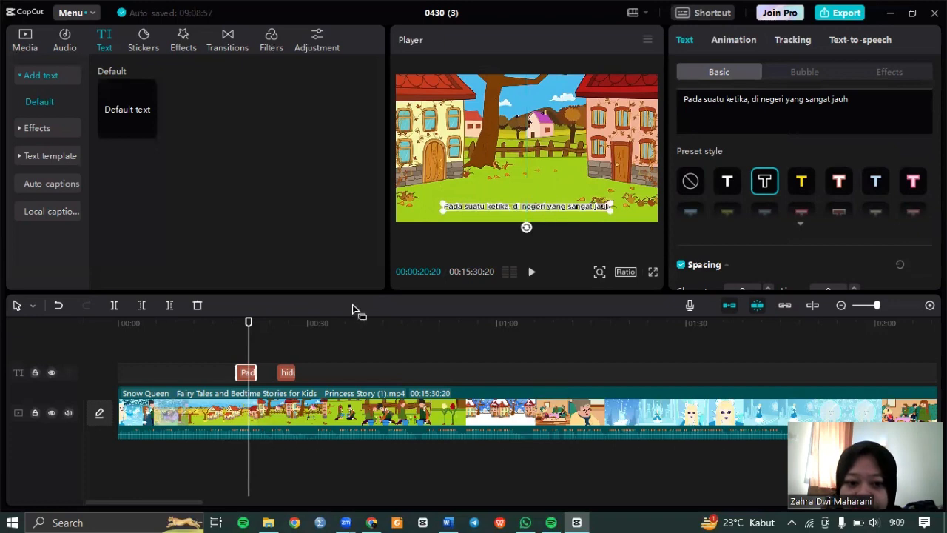
- Match the second caption to the first: black text with white outline preset, font size 5, placed at the bottom centre of the frame
click(287, 373)
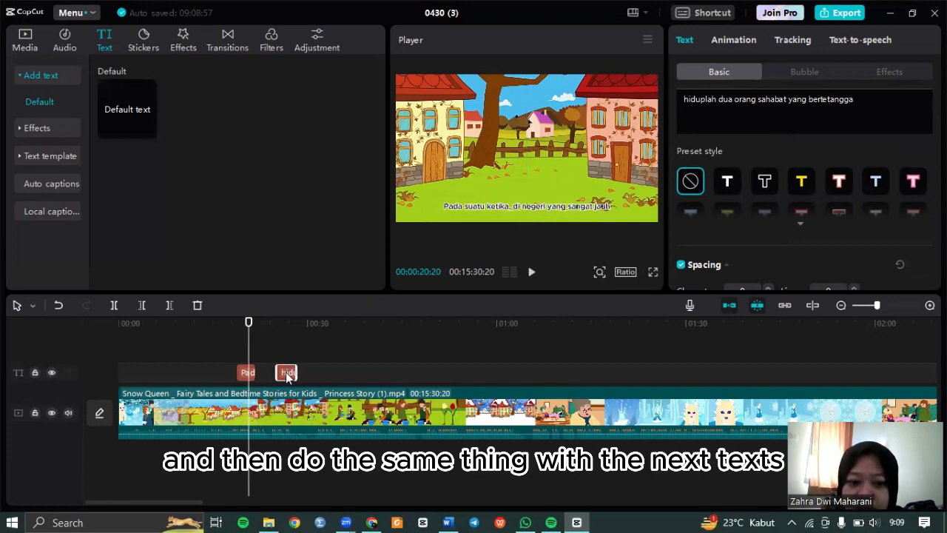
drag(249, 349, 276, 356)
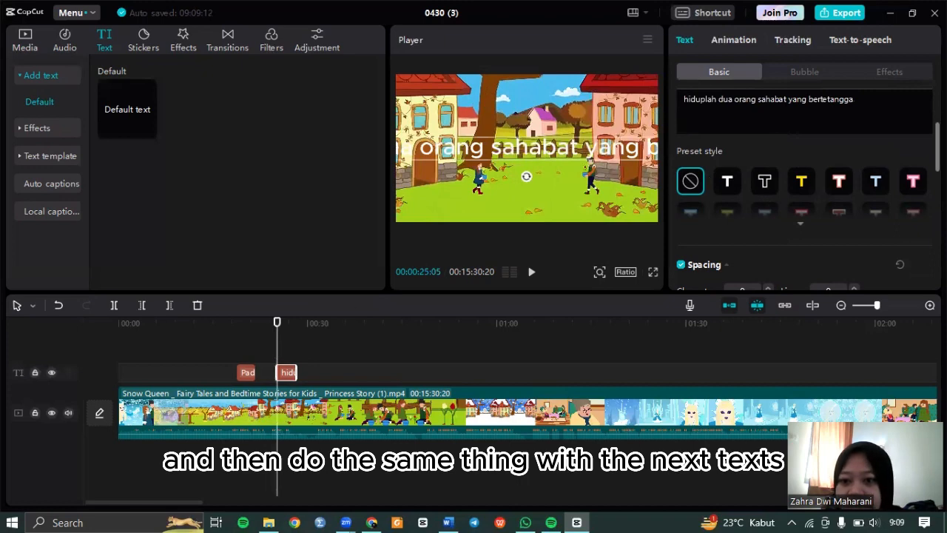
click(772, 184)
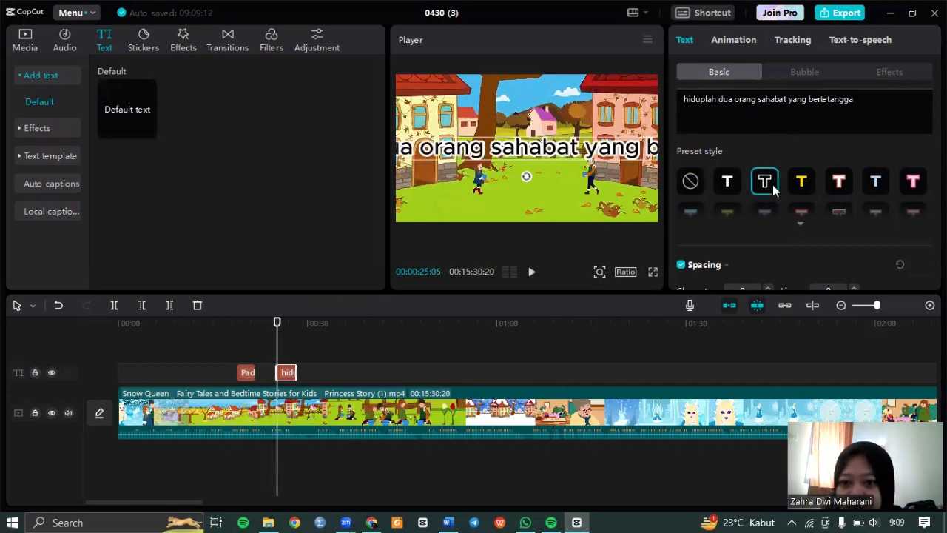
scroll(806, 193, up, 2)
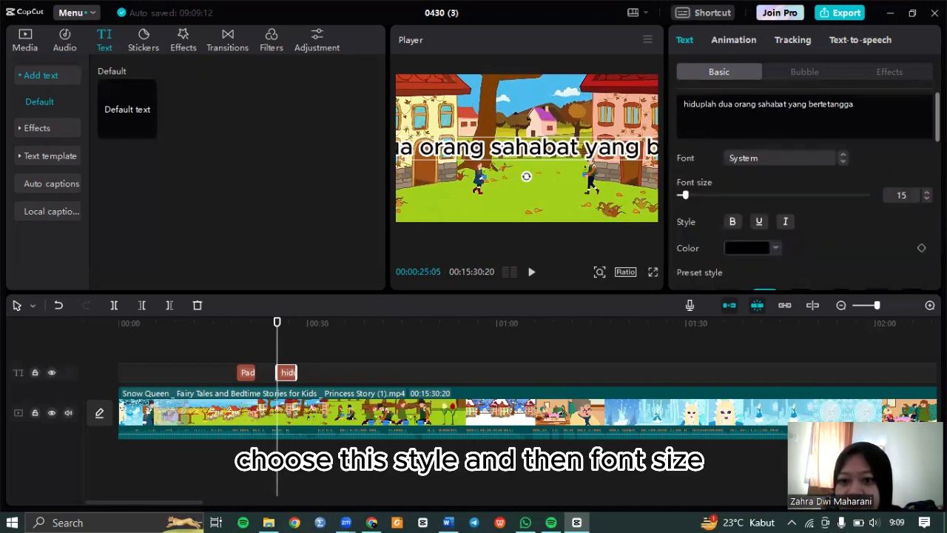
drag(685, 193, 679, 196)
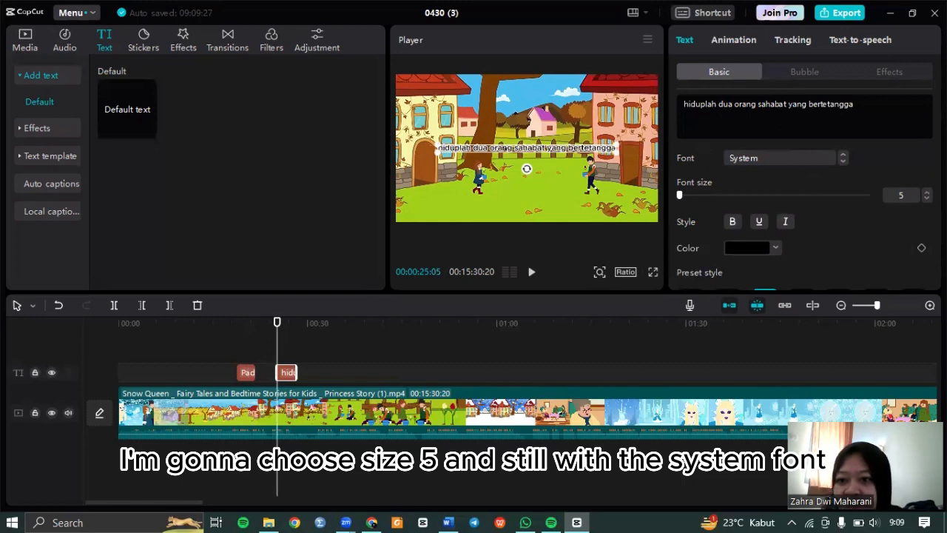
scroll(806, 185, down, 3)
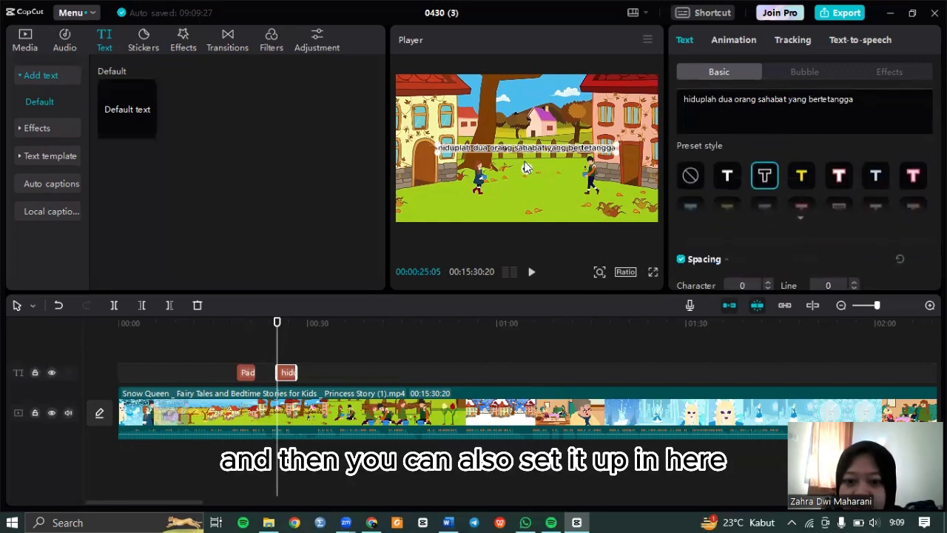
drag(524, 168, 526, 211)
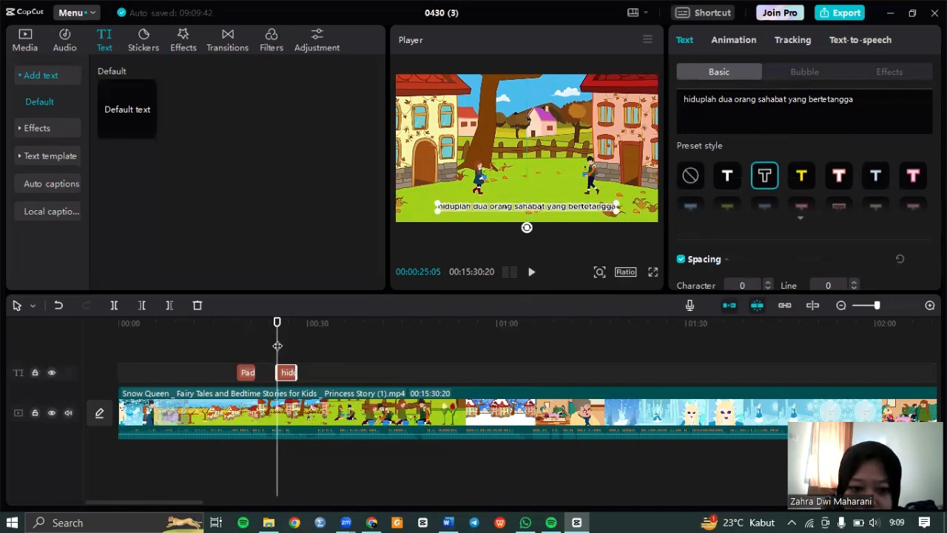
- Play the video from about 00:00:17:08 to 00:00:23:16 to check the first caption's timing against the narration
drag(277, 345, 200, 347)
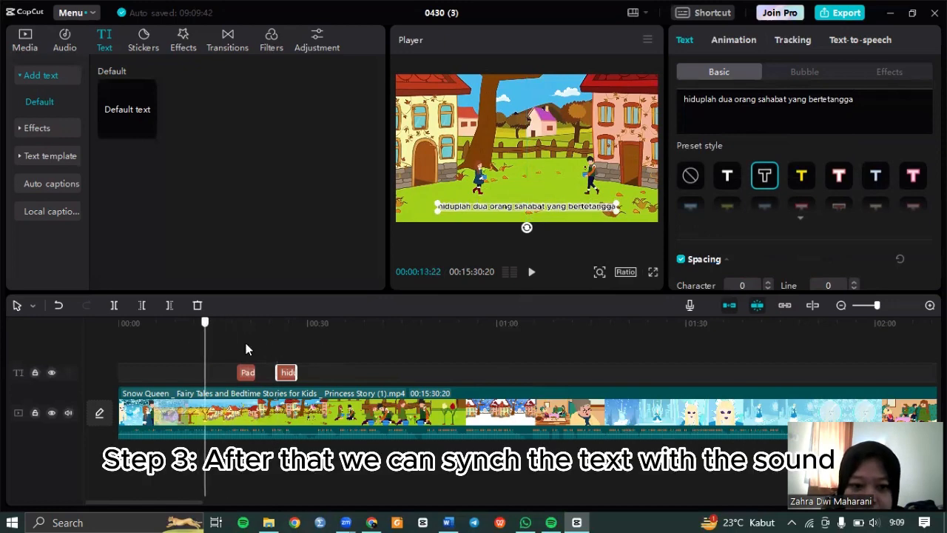
click(216, 357)
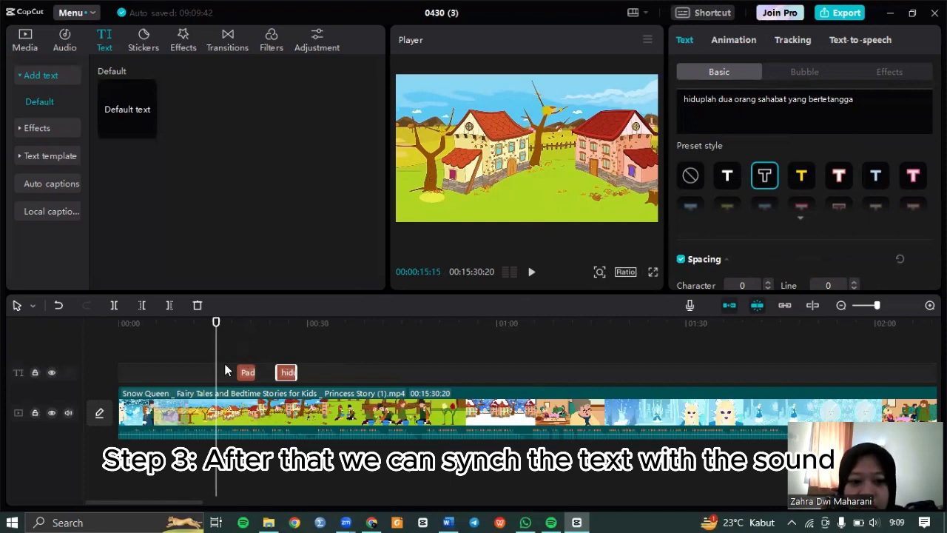
mouse_move(216, 344)
mouse_down()
mouse_move(250, 350)
mouse_move(227, 351)
mouse_up()
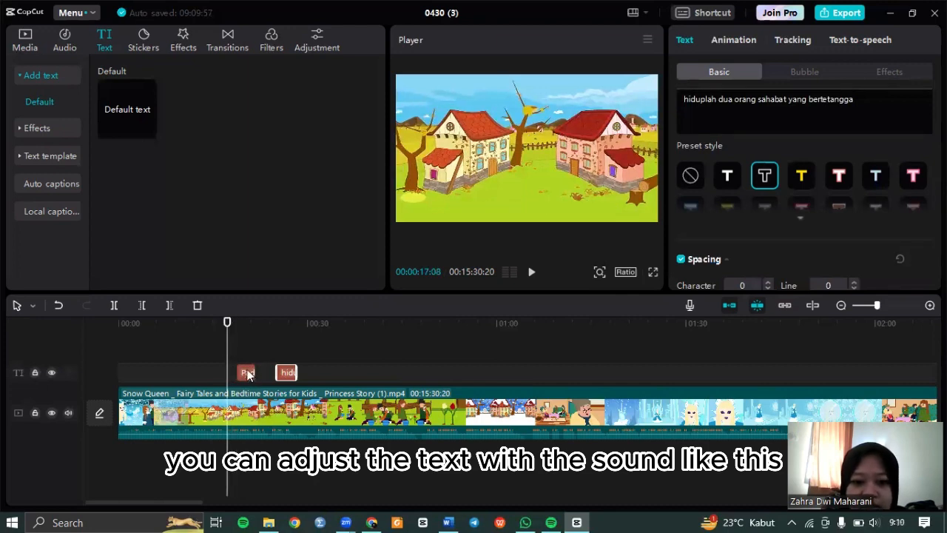
click(532, 275)
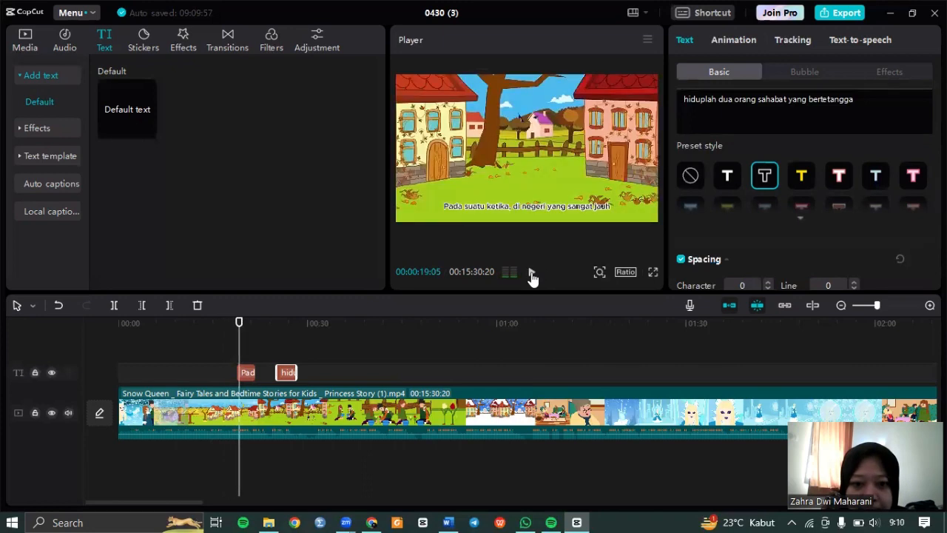
click(532, 274)
click(533, 275)
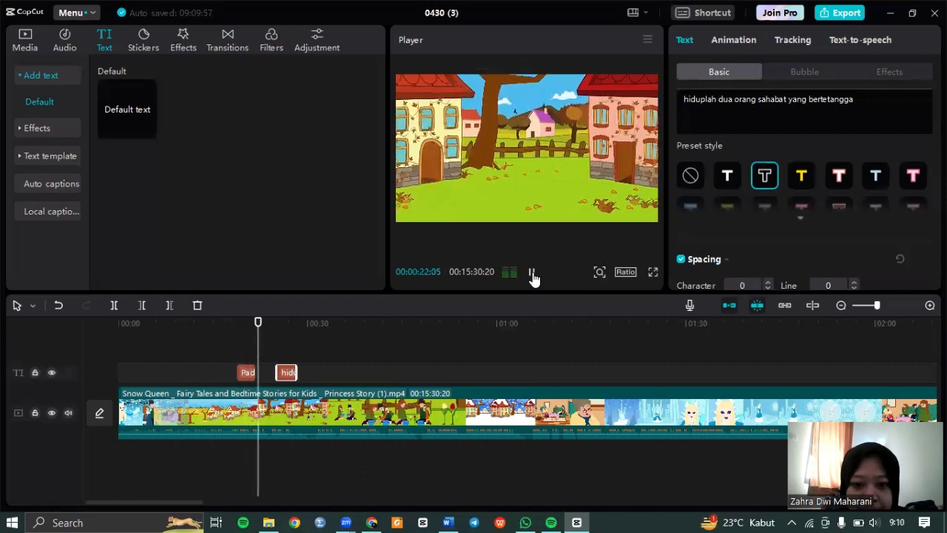
click(533, 273)
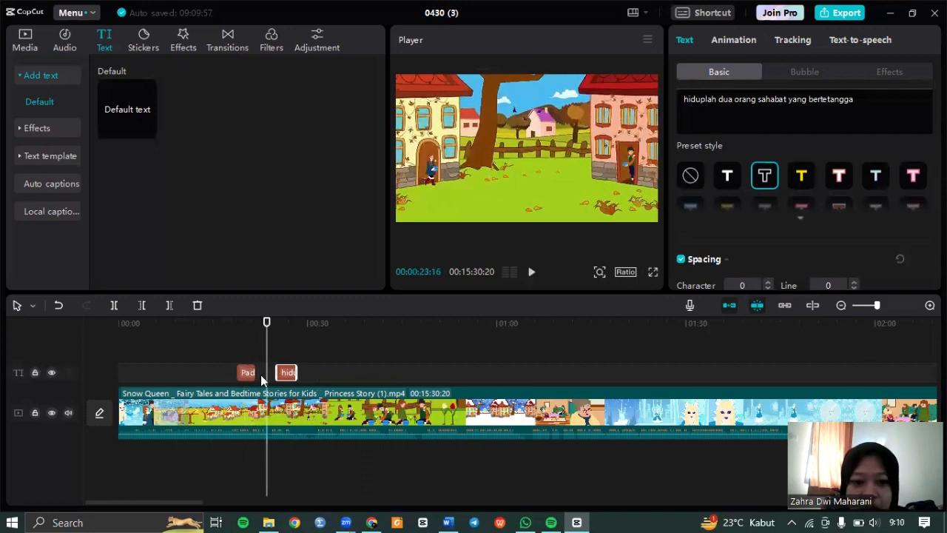
- Extend the end of the first caption to 00:00:23:16 and play it from 00:00:20:27 to check its timing
click(248, 377)
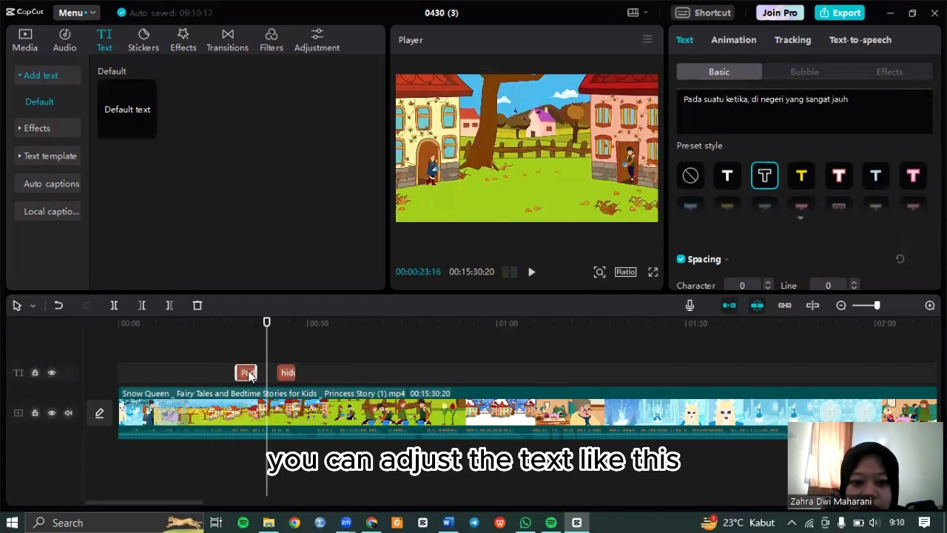
drag(258, 372, 263, 375)
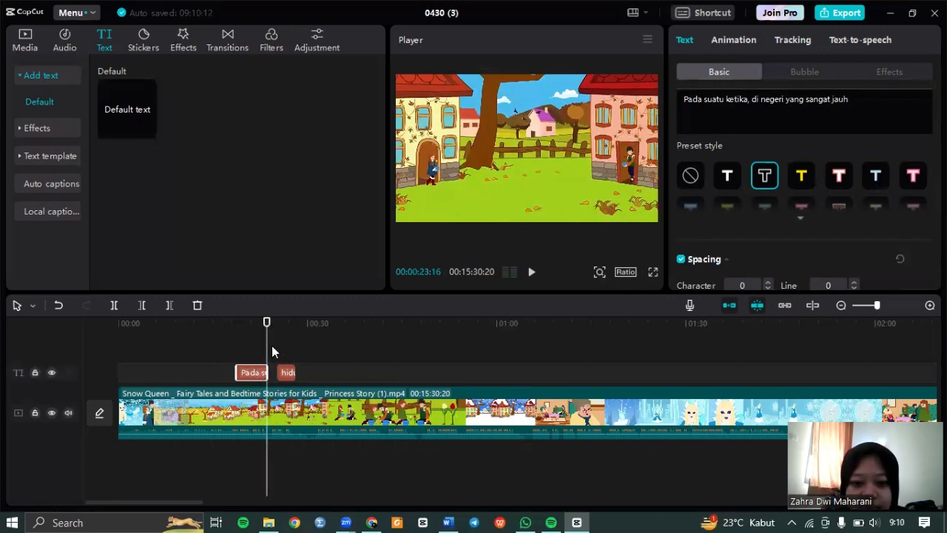
click(249, 353)
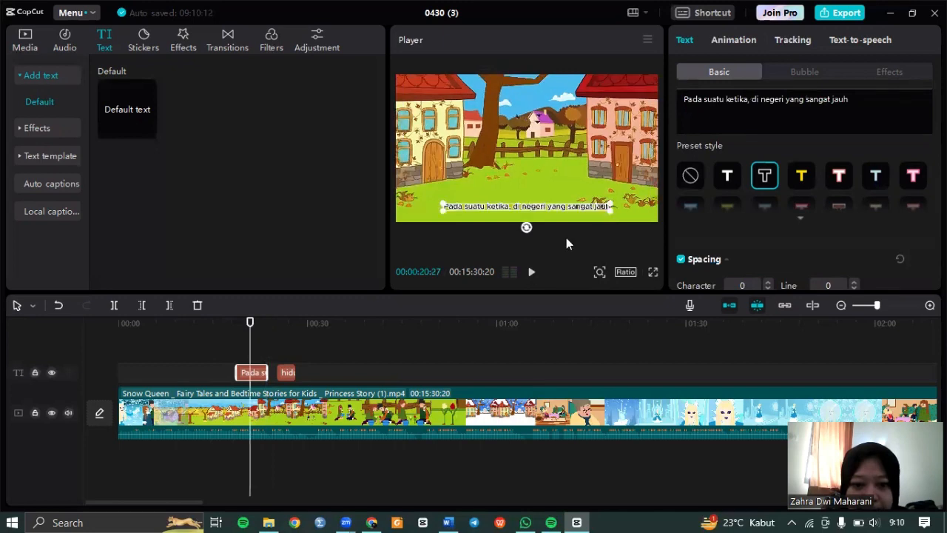
click(531, 274)
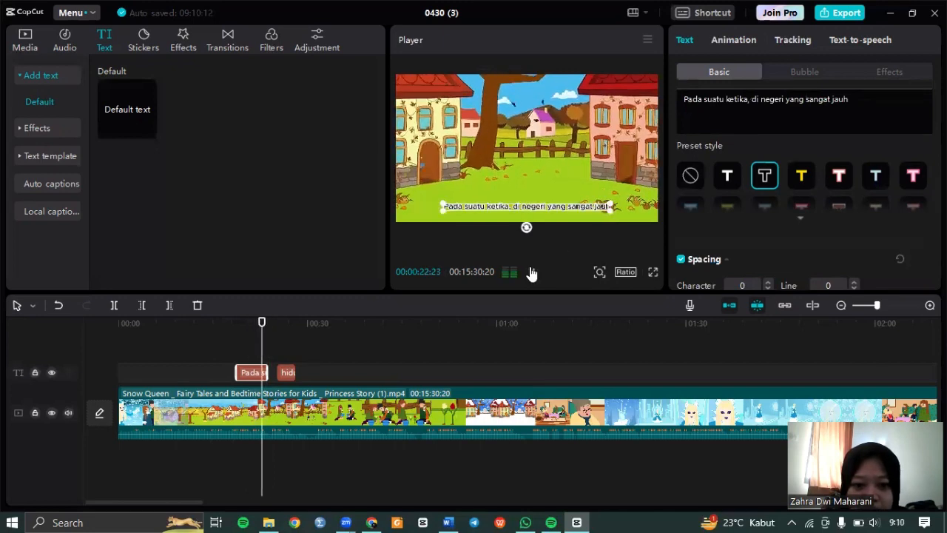
- Extend the start of the second caption, "hiduplah dua orang sahabat yang bertetangga", back to 00:00:24:13
click(278, 351)
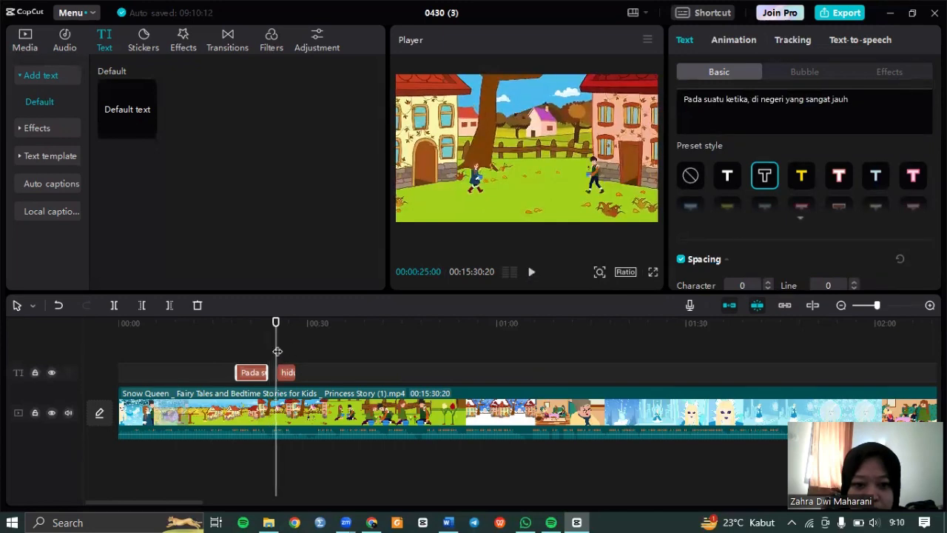
drag(277, 351, 272, 373)
click(282, 373)
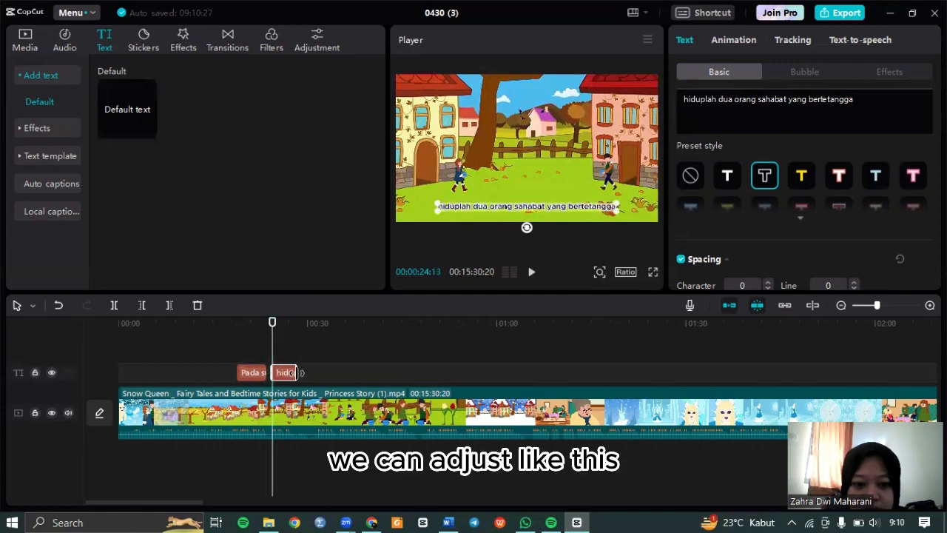
- Play the video from 00:00:24:13 to 00:00:28:20 to check the second caption's timing against the narration
click(533, 274)
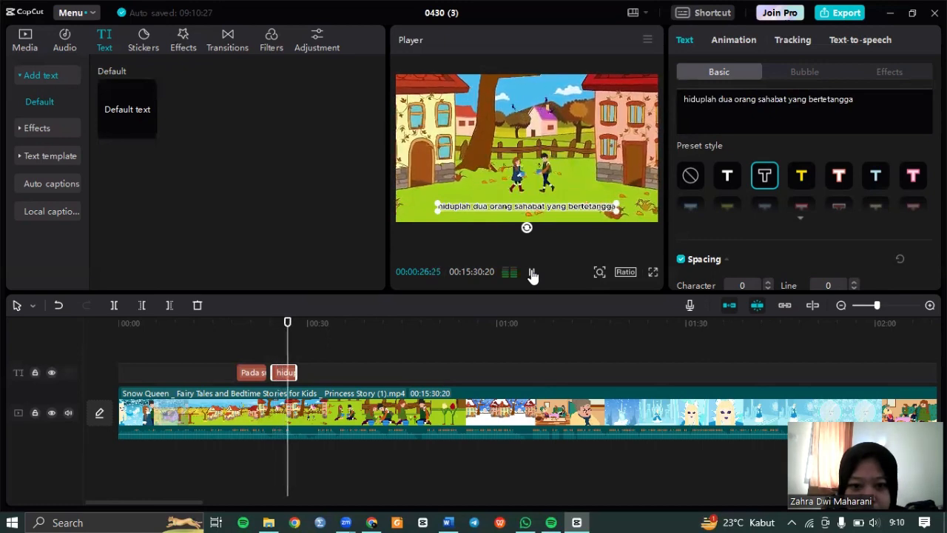
click(533, 274)
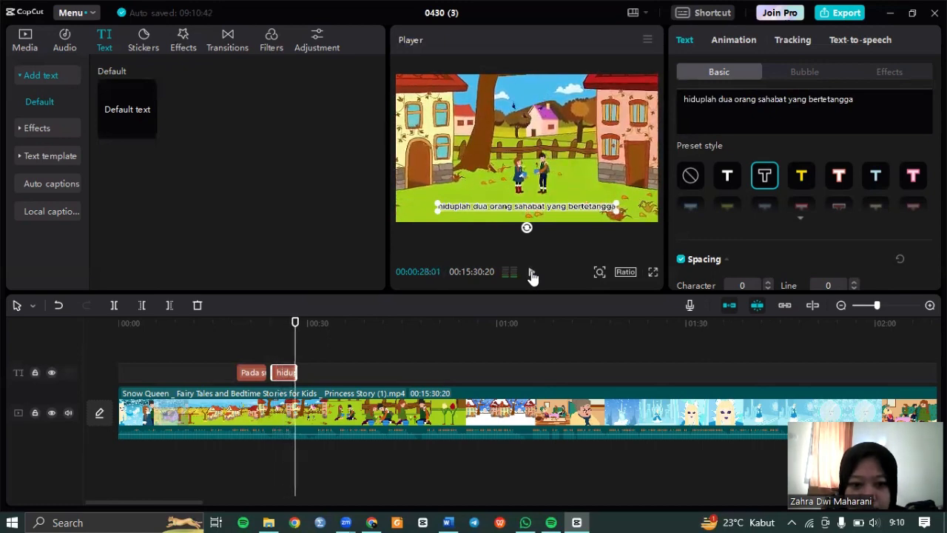
click(532, 273)
click(533, 273)
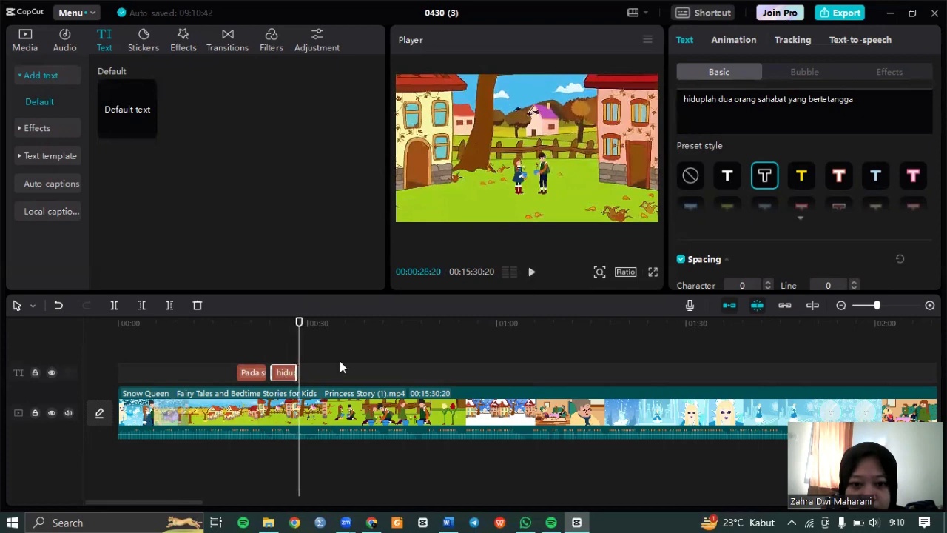
- Review both captions' sync with the narration by playing from 00:00:15:02 and again from about 00:00:17:11 to 00:00:26:15
drag(300, 343, 214, 343)
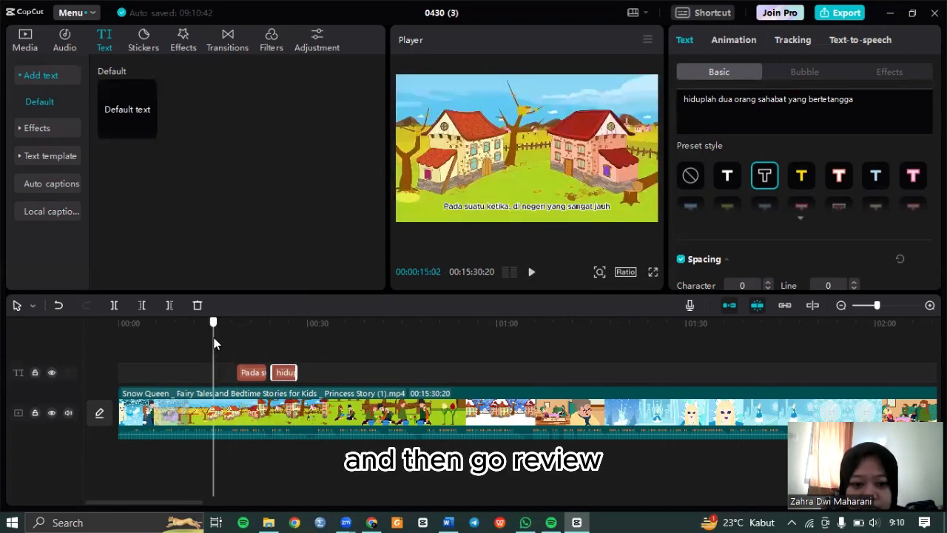
click(531, 274)
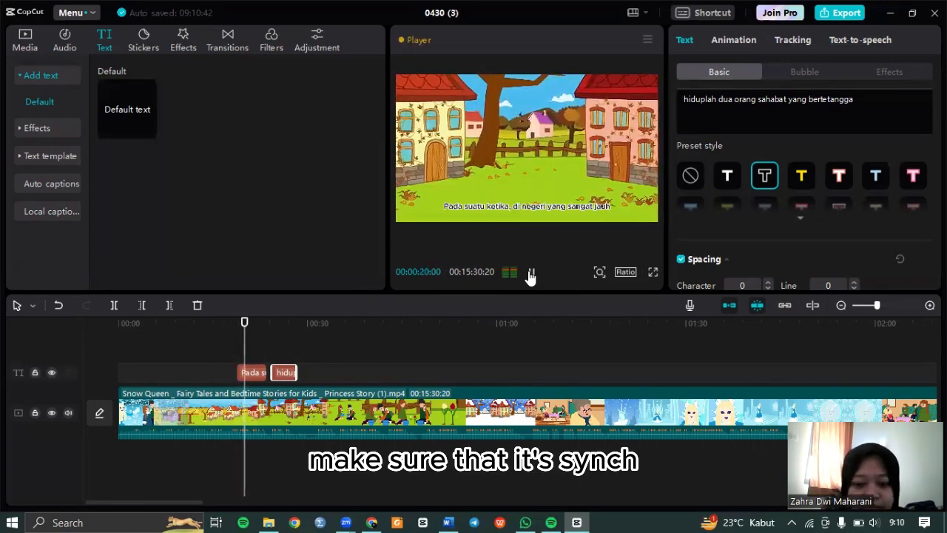
click(531, 274)
drag(244, 355, 227, 357)
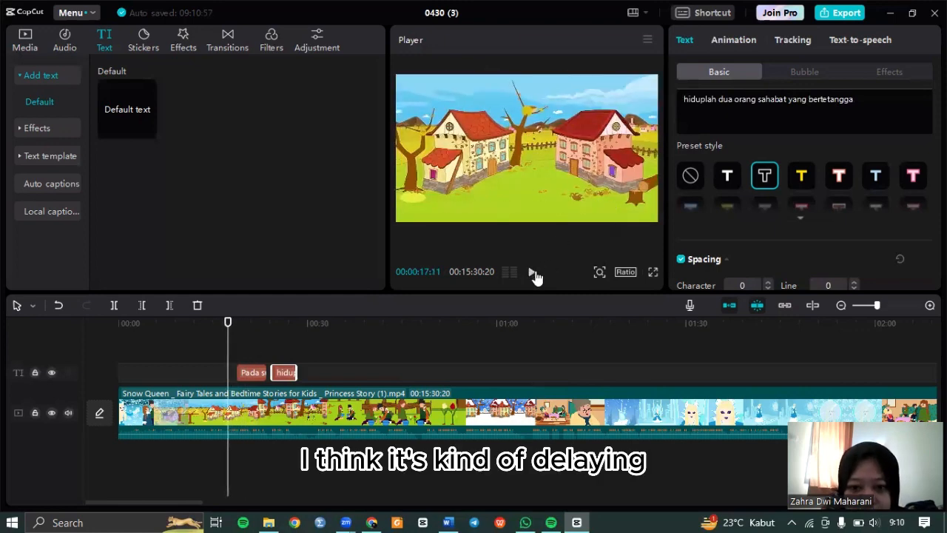
click(531, 273)
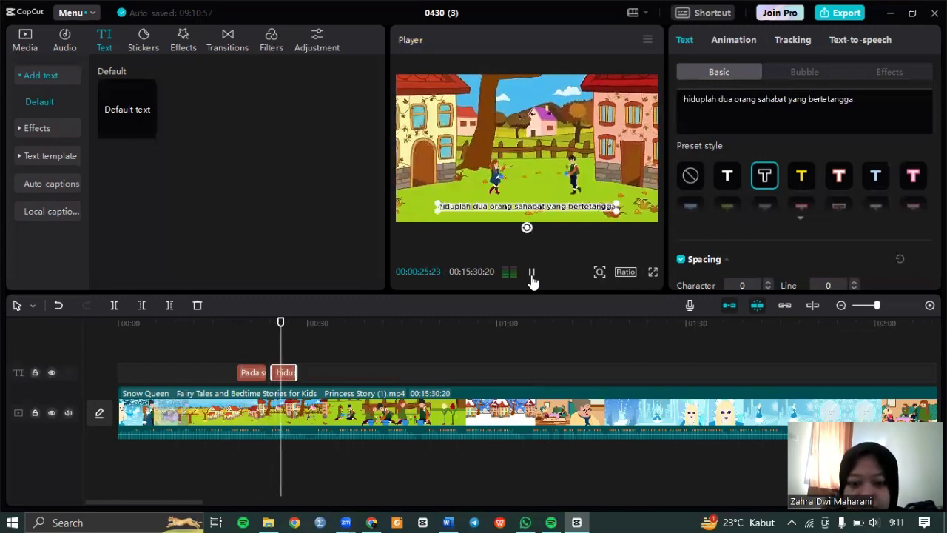
click(531, 274)
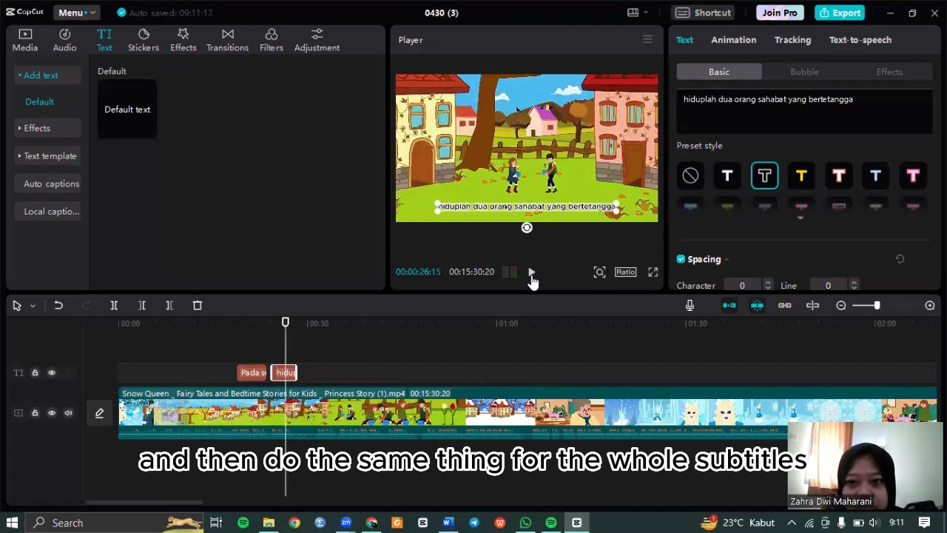
- Open the video's export settings to review the title, location, resolution and format, and close them without exporting
click(843, 15)
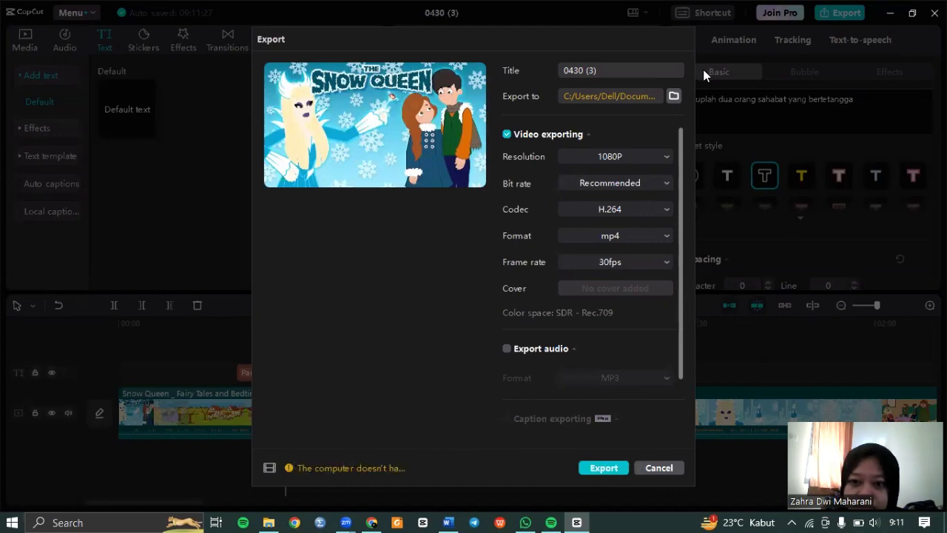
click(659, 468)
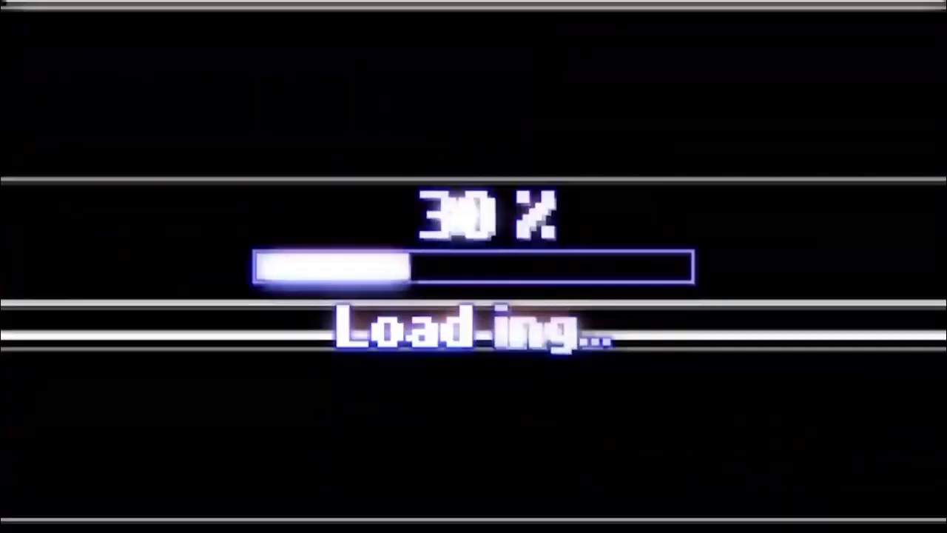